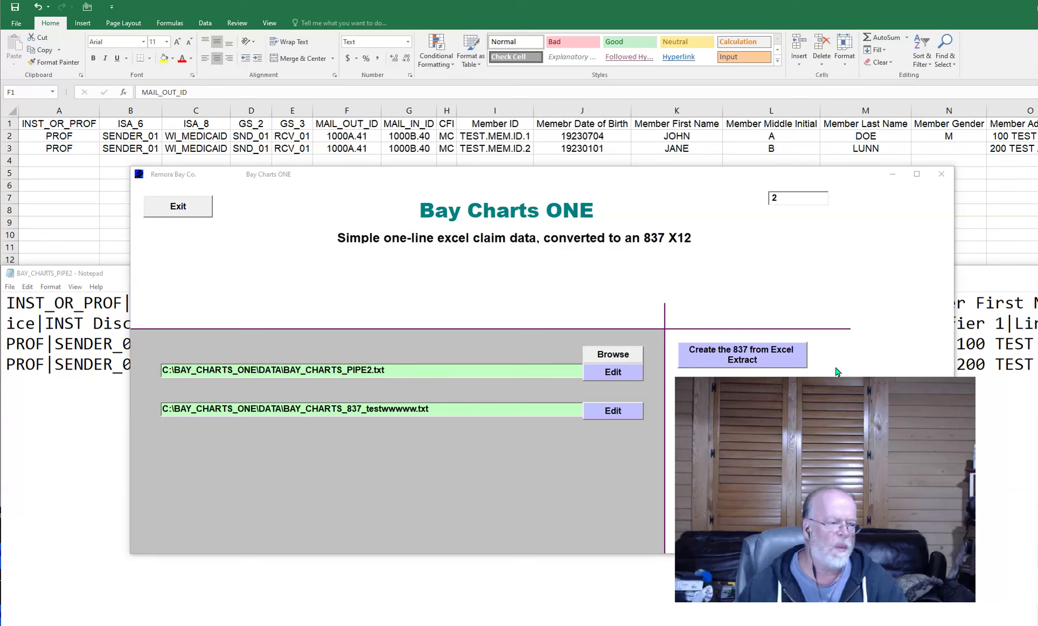
Switch to the Excel claim sheet and set INST_OR_PROF for the second claim, in cell A3, to INST.
click(397, 23)
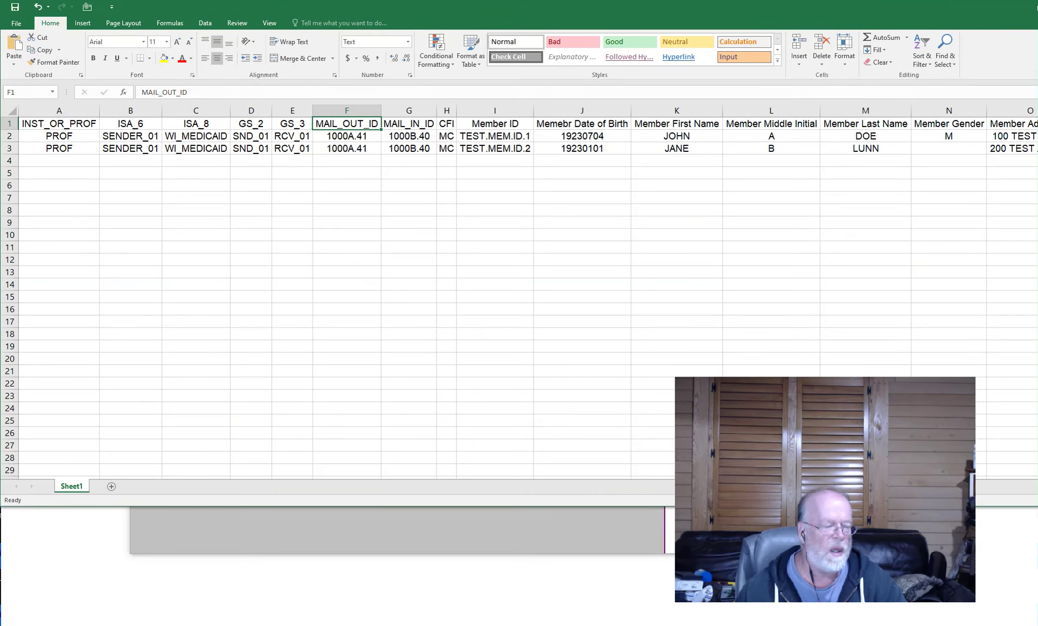
click(63, 136)
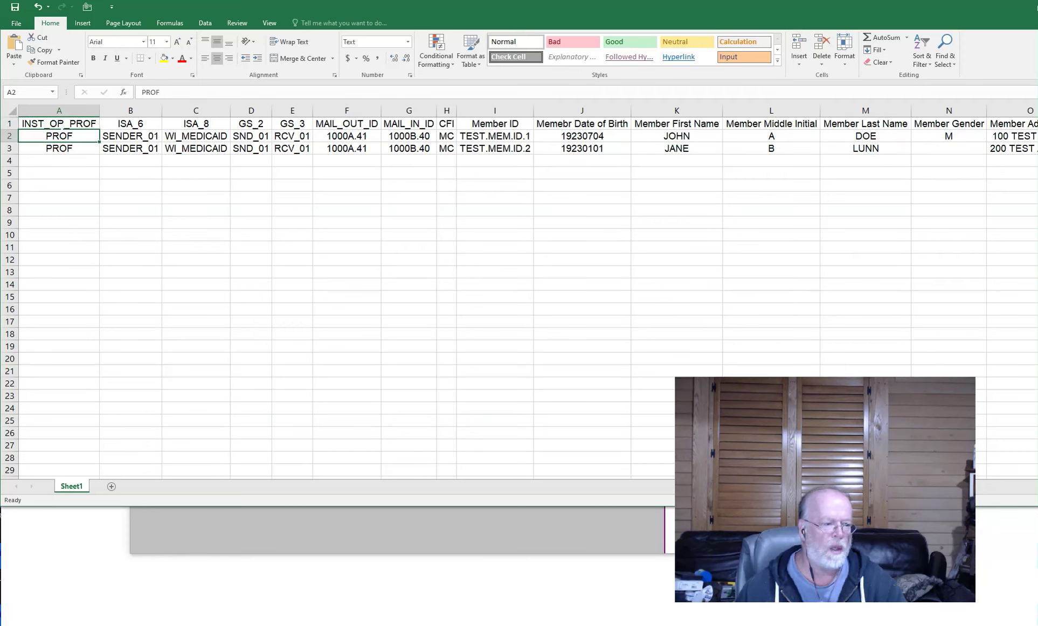
click(64, 126)
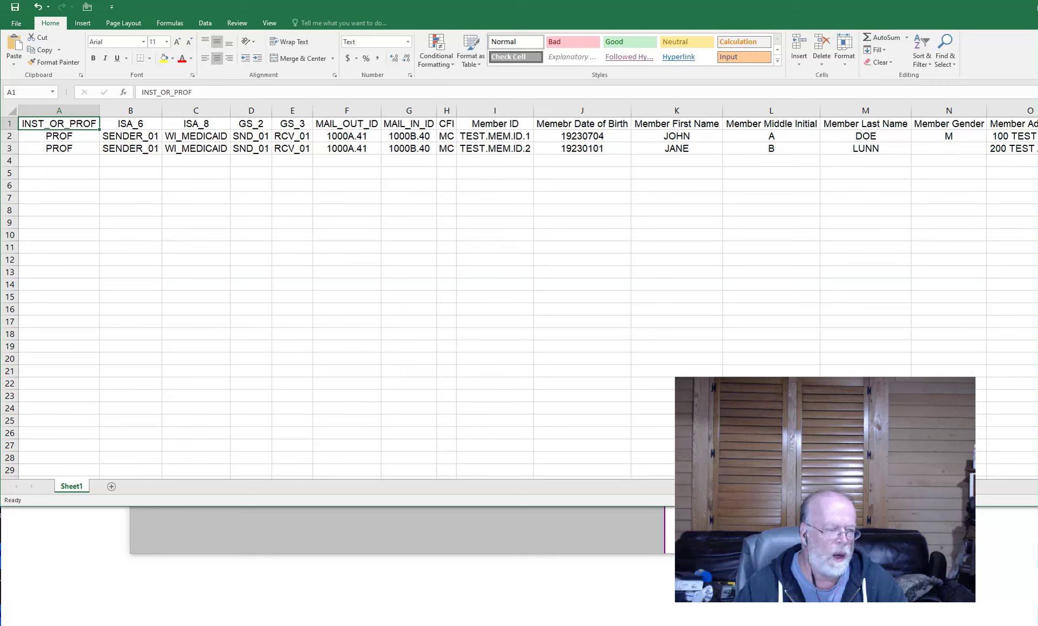
click(62, 136)
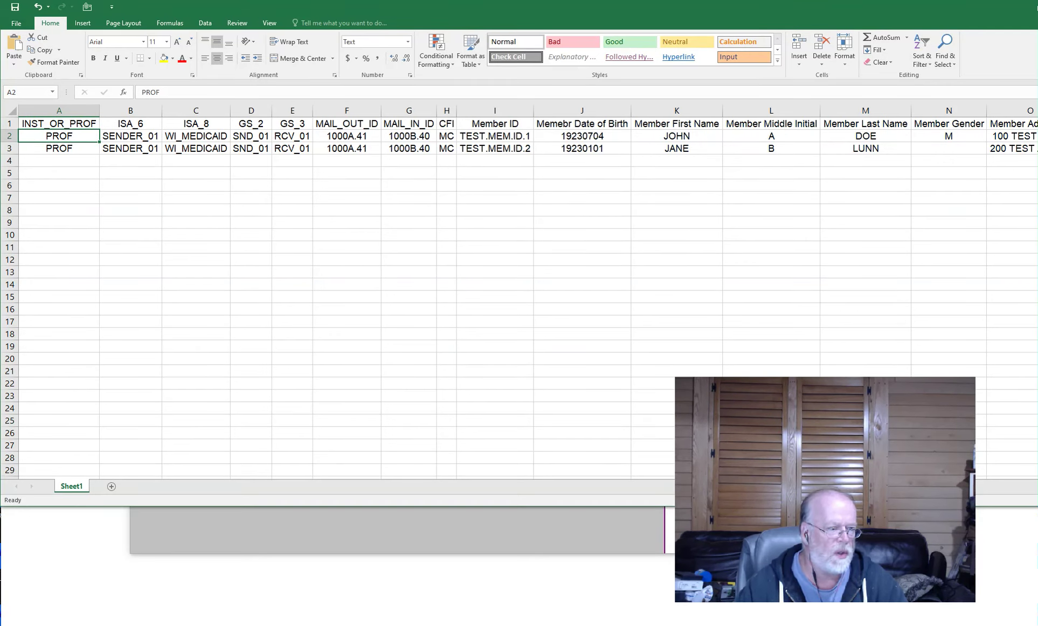
click(63, 149)
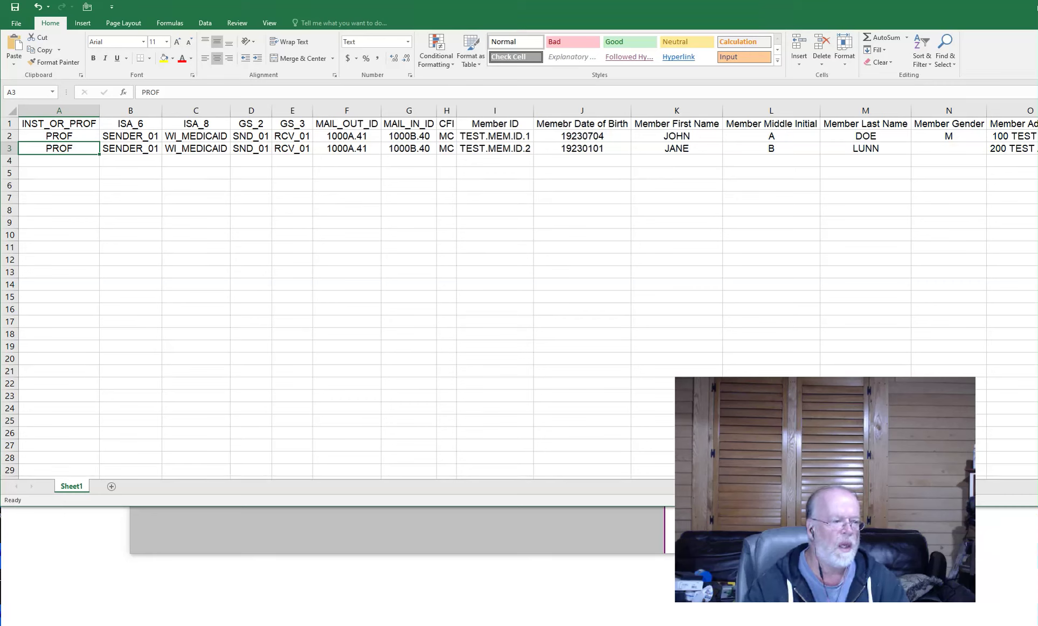
text(INST)
key(Delete)
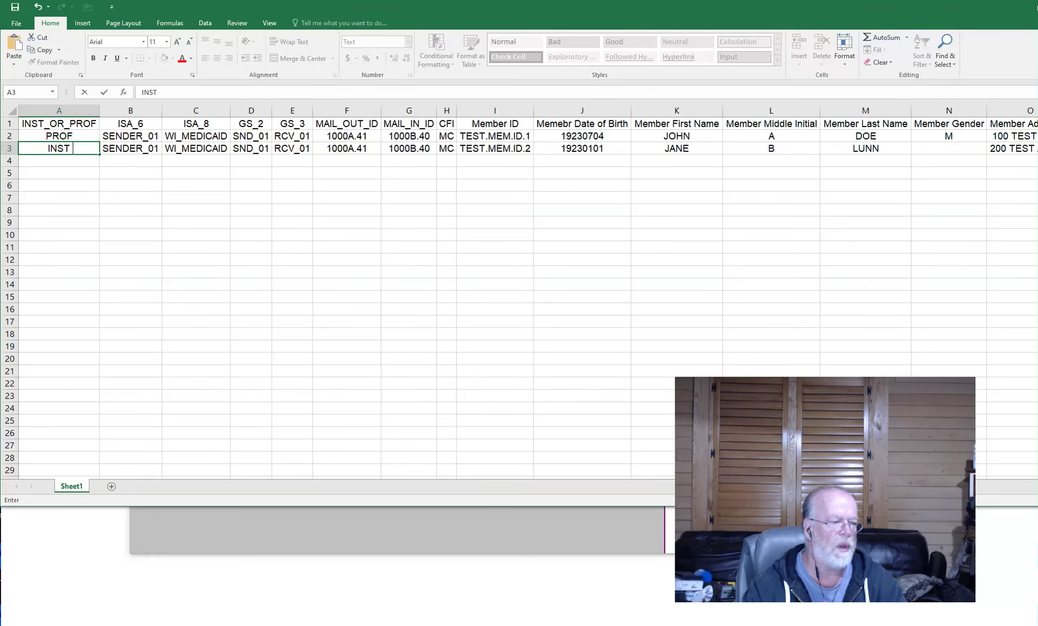
key(Return)
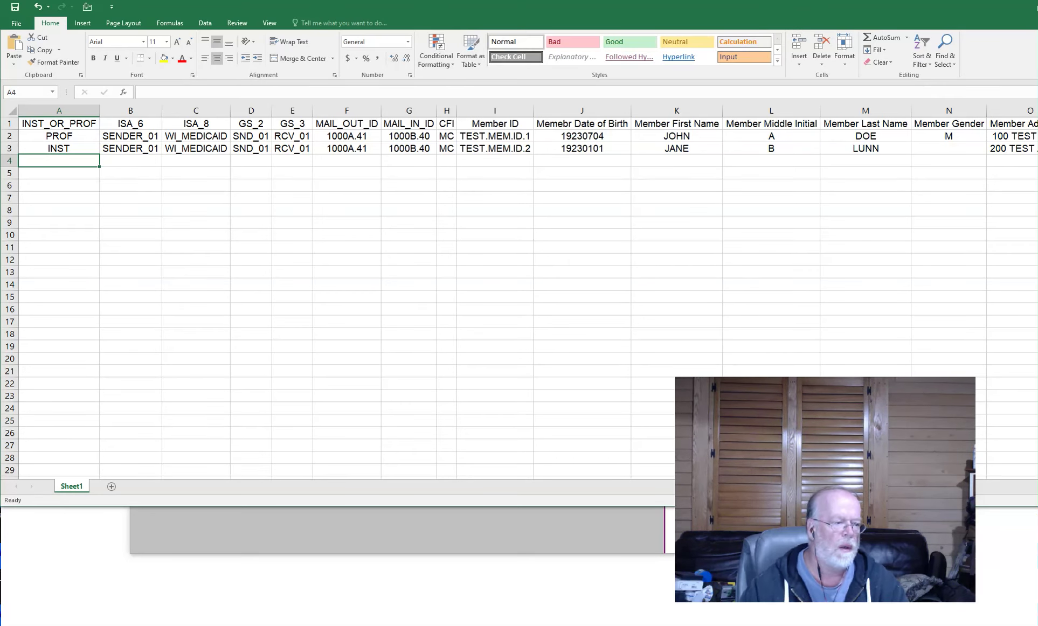
Examine the claim type, ISA, GS, mail ID and CFI columns of the claim sheet.
key(Up)
key(Up)
key(Up)
key(Down)
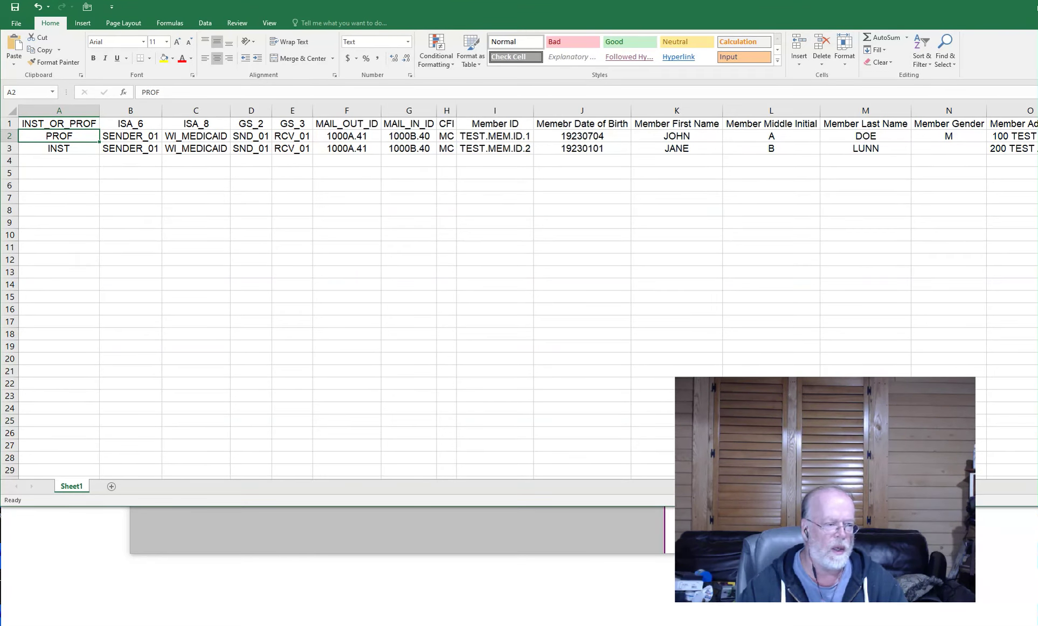
key(Up)
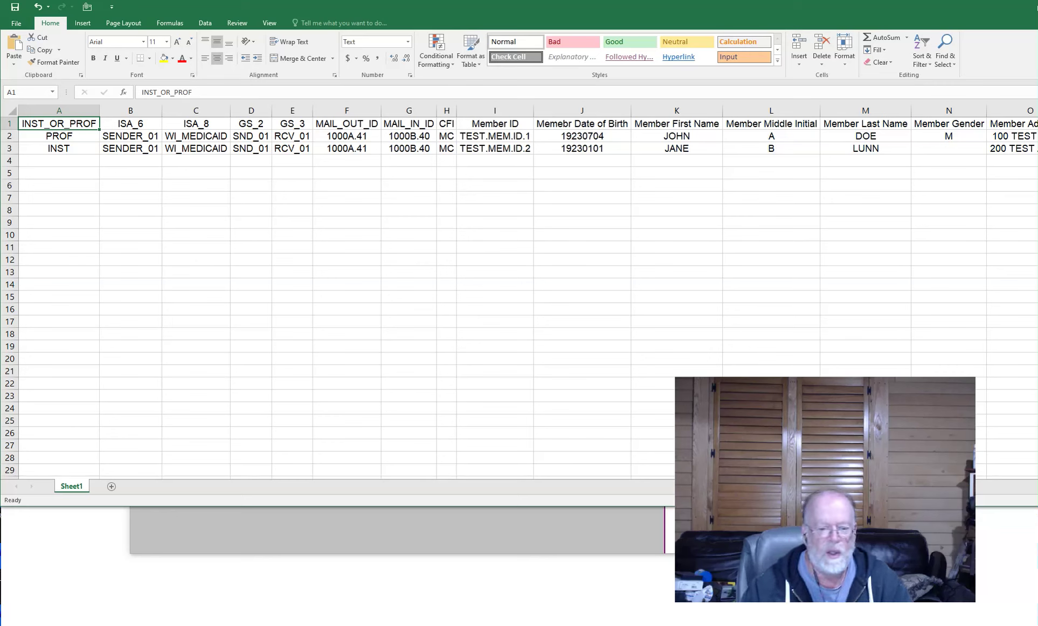
key(Right)
key(Right)
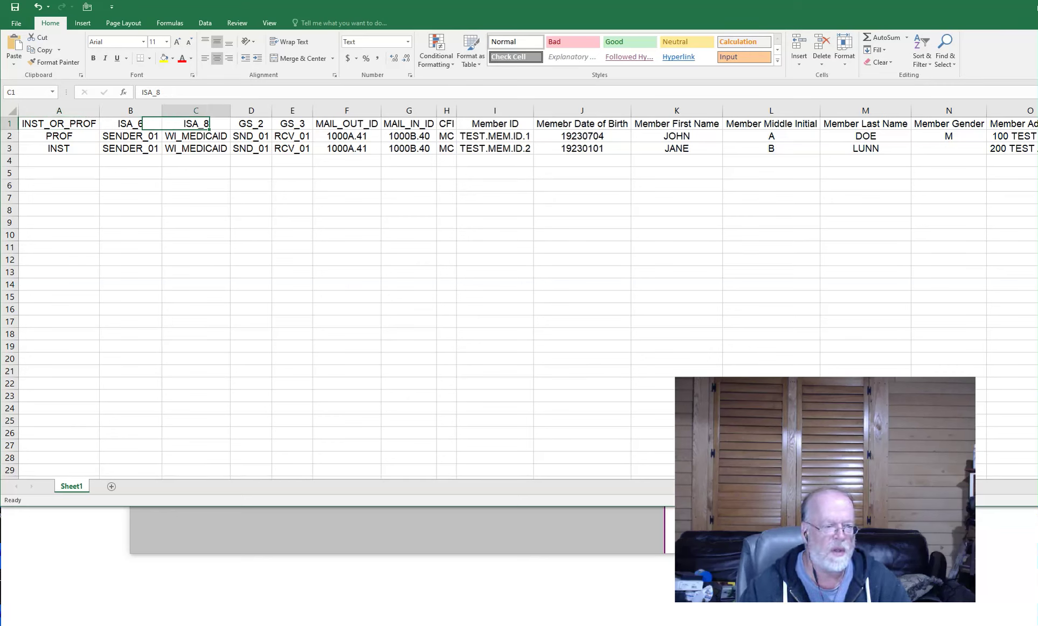
key(Right)
key(Right)
key(Right)
key(Right)
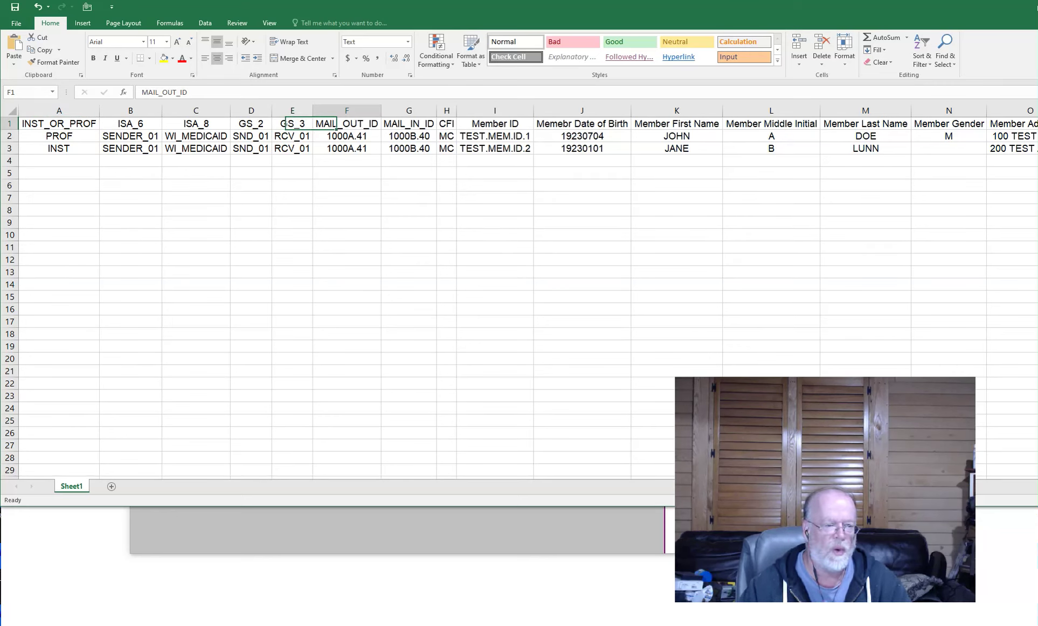
key(Right)
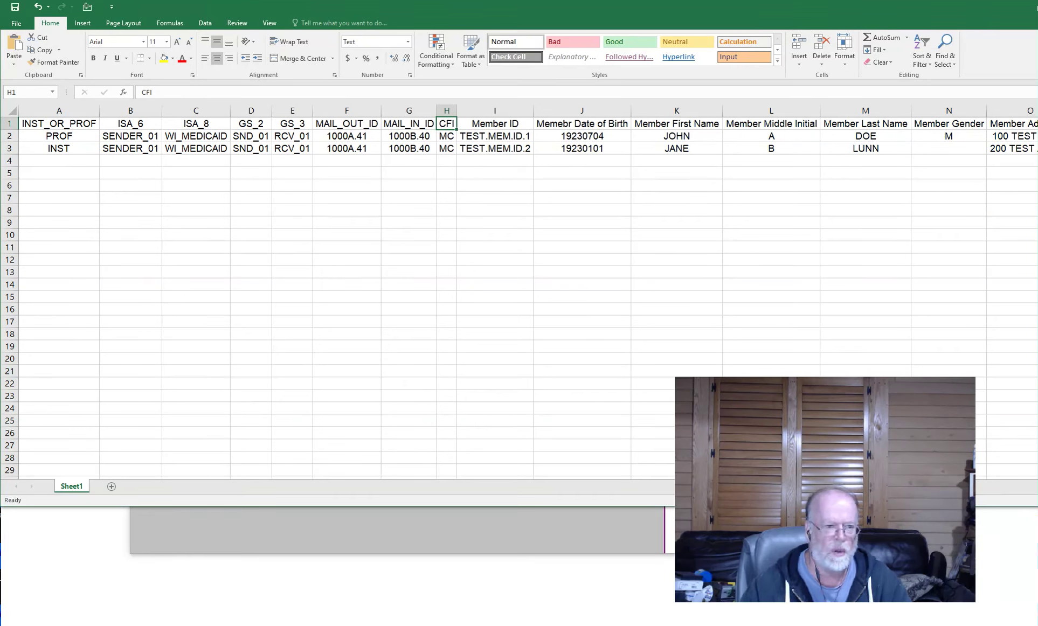
key(Down)
key(Down)
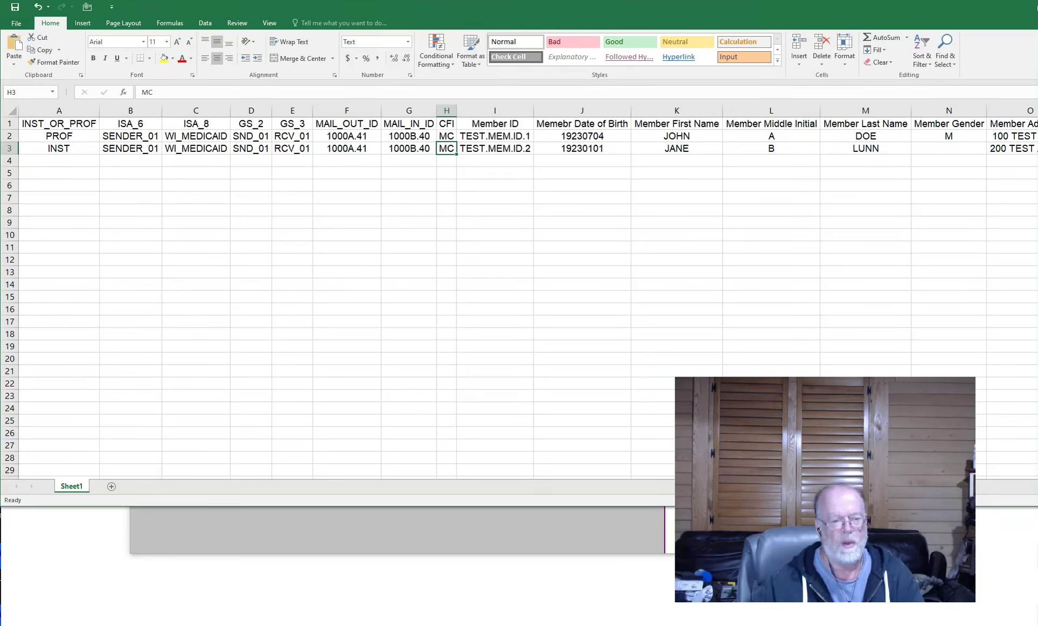
Examine the member columns from Member ID through Member Gender.
key(Up)
key(Up)
key(Right)
key(Right)
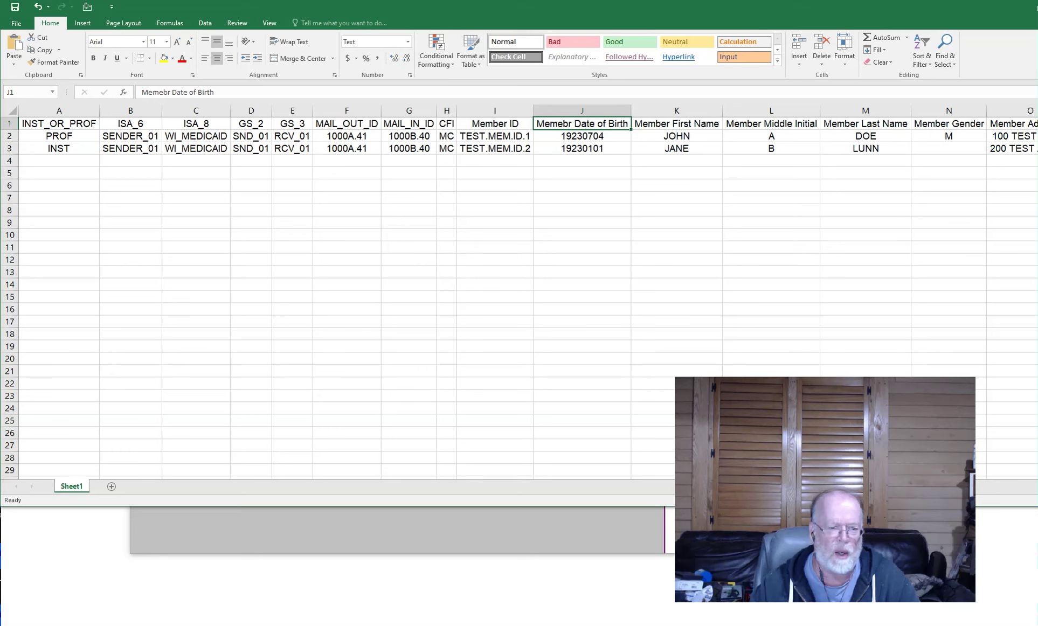
key(Left)
key(Right)
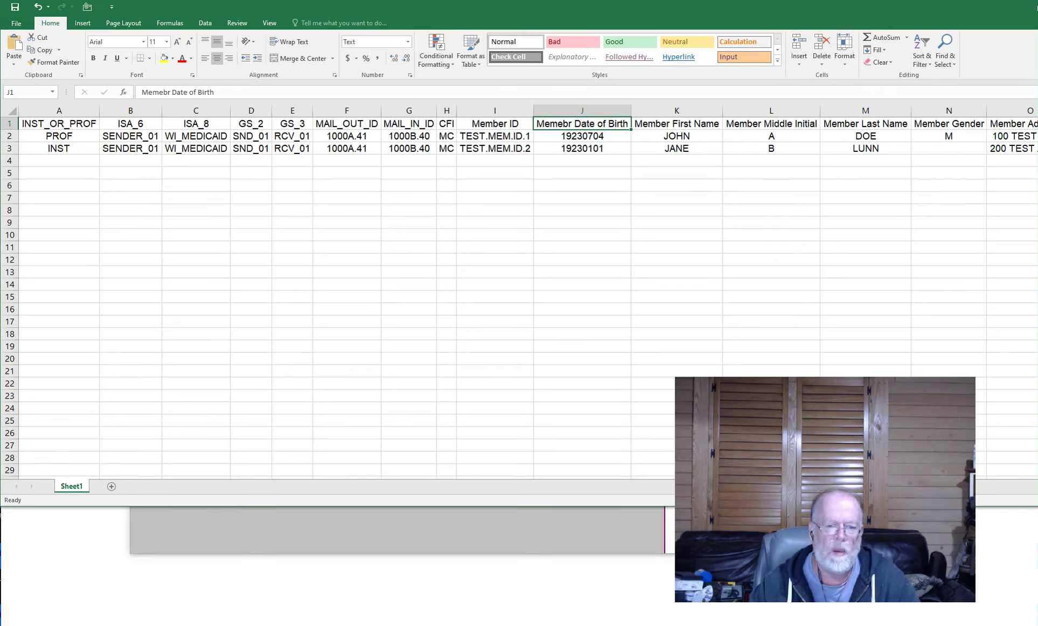
key(Right)
key(Right)
key(Right)
key(Right)
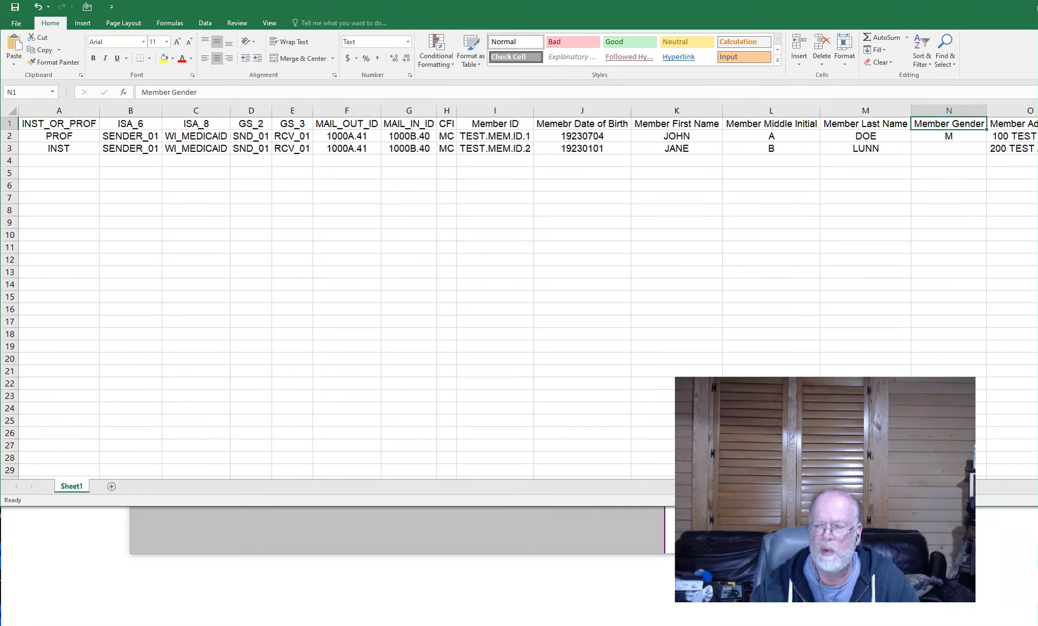
Examine the column headings from the member address through billing provider, rendering provider and dates of service to CLAIMID.
key(Right)
key(Right)
key(Right)
key(Right)
key(Right)
key(Right)
key(Right)
key(Right)
key(Right)
key(Right)
key(Right)
key(Right)
key(Right)
key(Right)
key(Right)
key(Right)
key(Right)
key(Right)
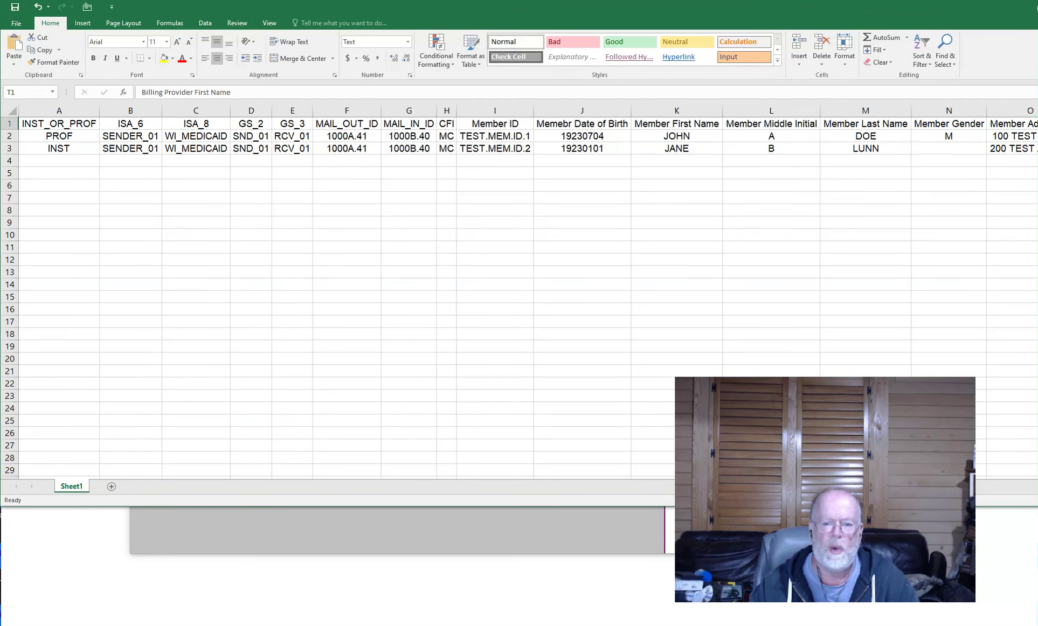
key(Right)
key(Right)
key(Right)
key(Right)
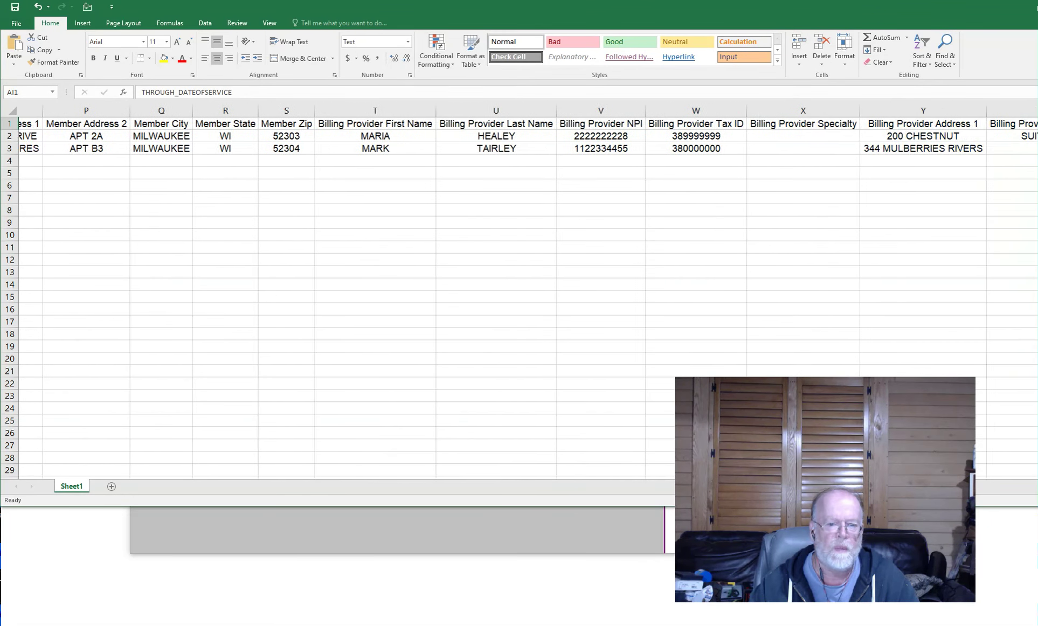
key(Right)
key(Right)
key(Right)
key(Right)
key(Right)
key(Right)
key(Right)
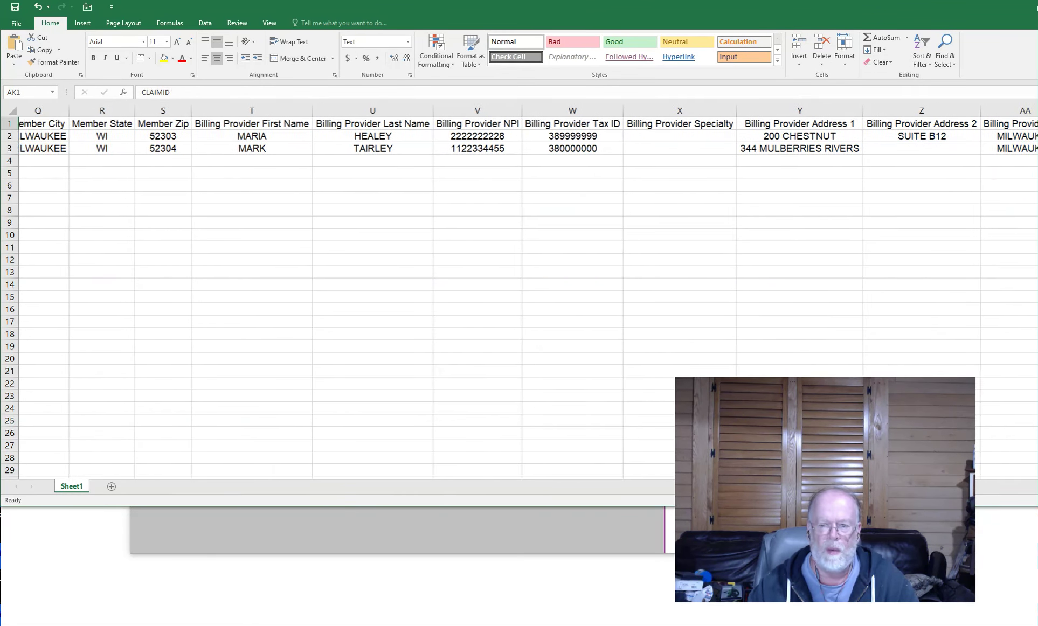
Examine the diagnosis column headings in row 1 up to Diagnosis 18.
key(Right)
key(Right)
key(Right)
key(Right)
key(Right)
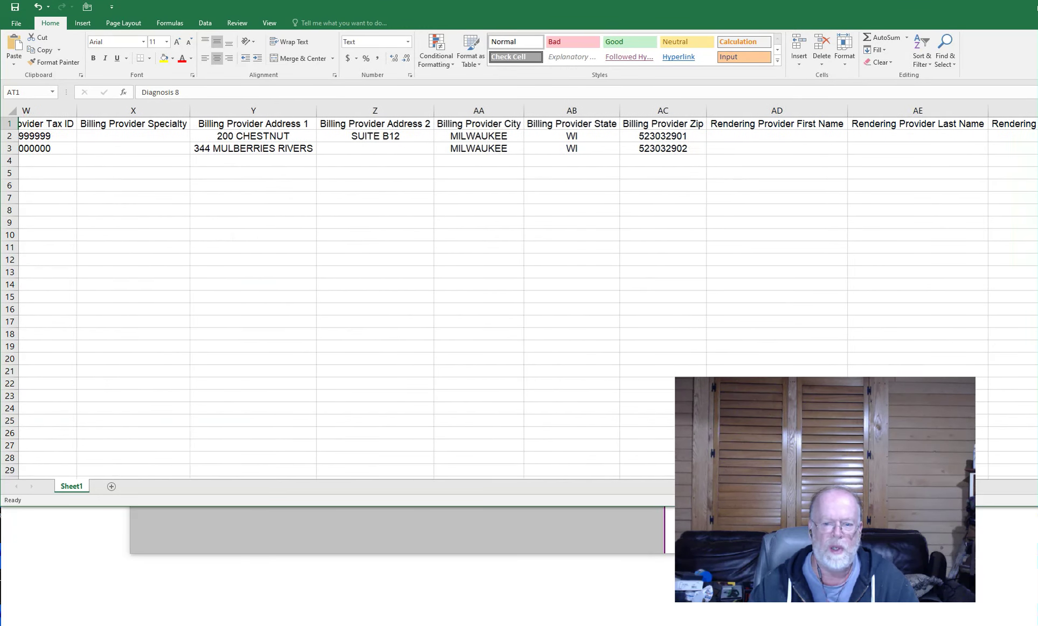
key(Right)
key(Right)
key(Right)
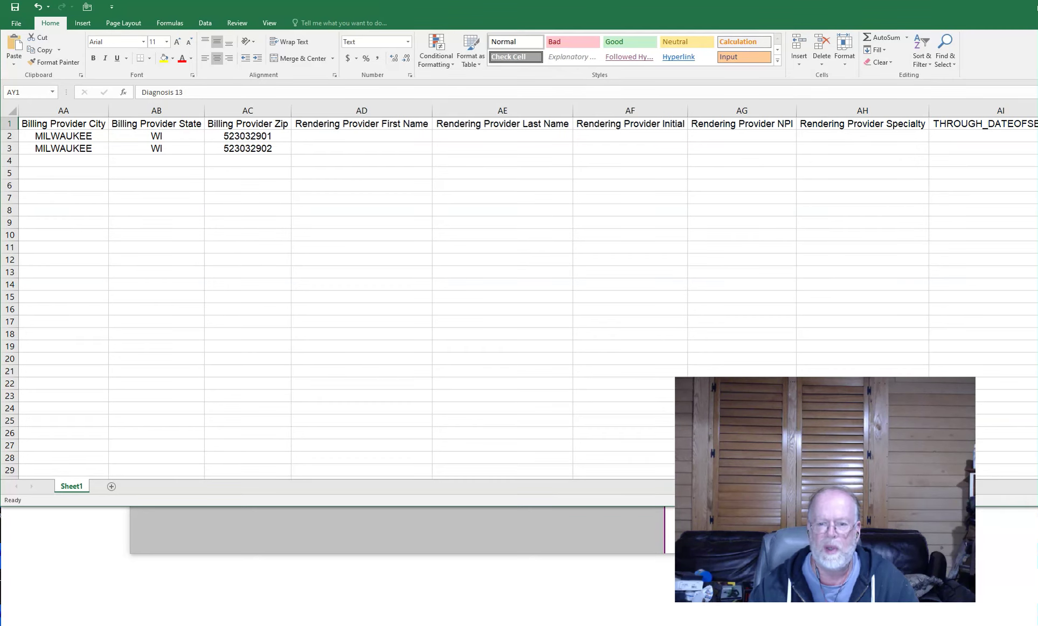
key(Right)
key(Right)
key(Right)
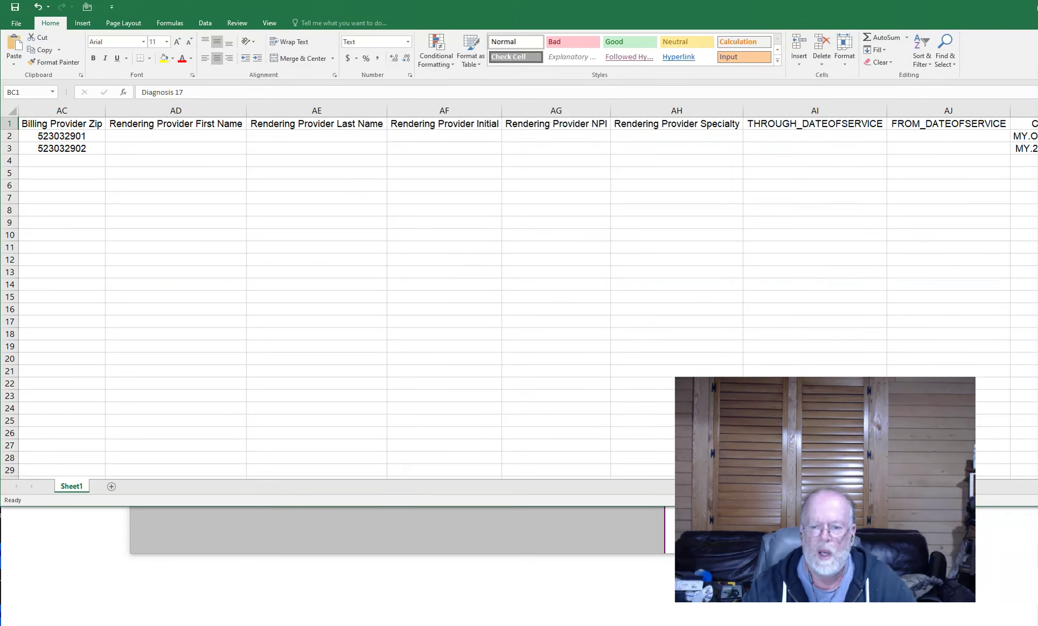
key(Right)
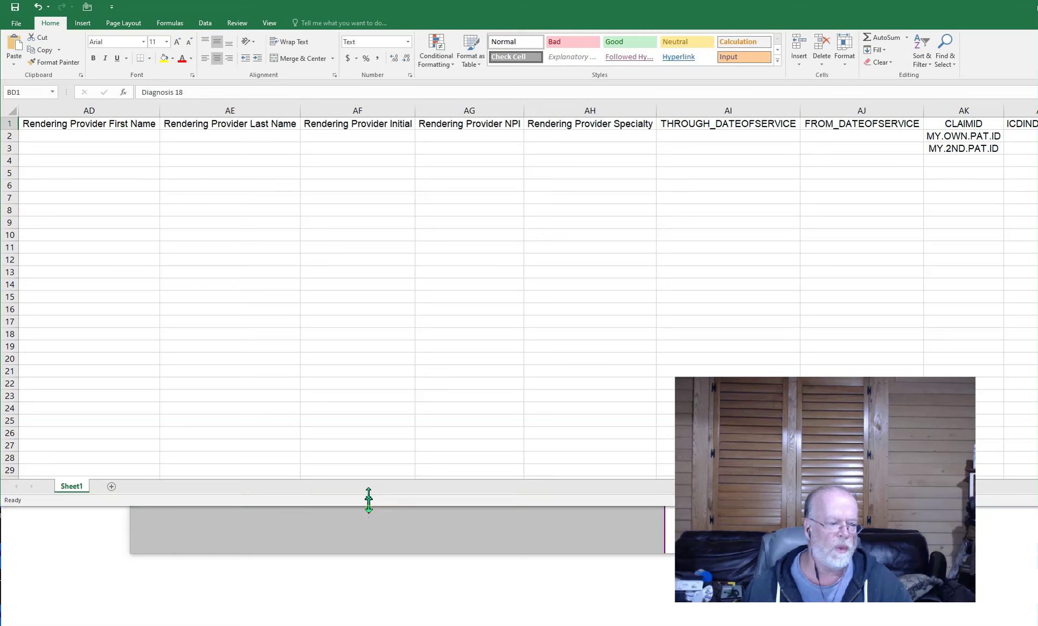
Shorten the spreadsheet window to switch to Bay Charts ONE, and inspect the input file BAY_CHARTS_PIPE2.txt in enlarged text.
drag(367, 506, 368, 243)
click(364, 269)
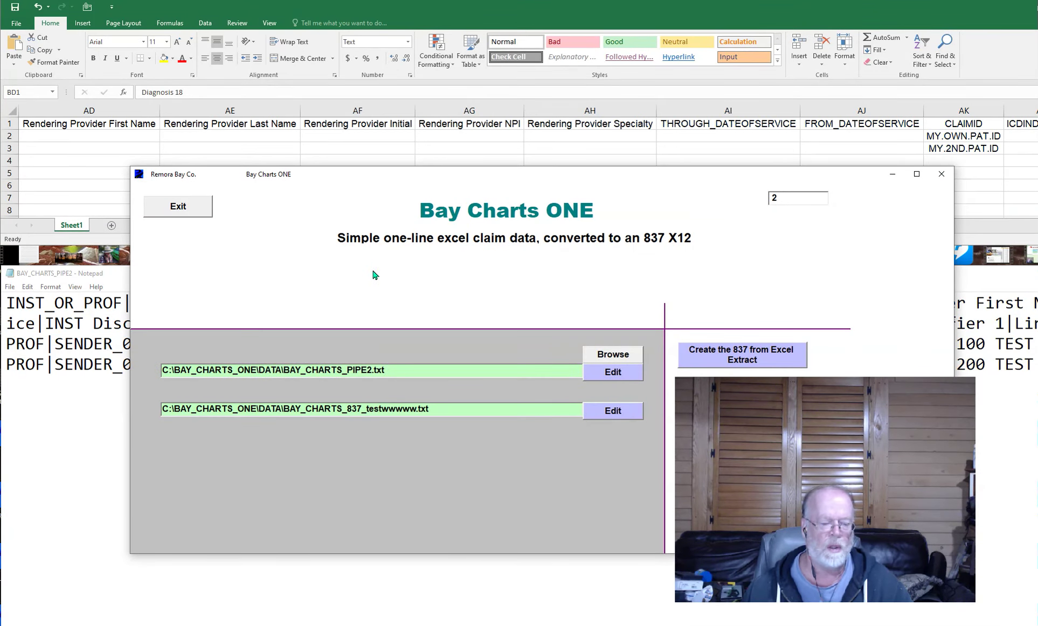
click(601, 375)
ctrl+scroll(535, 360, up, 6)
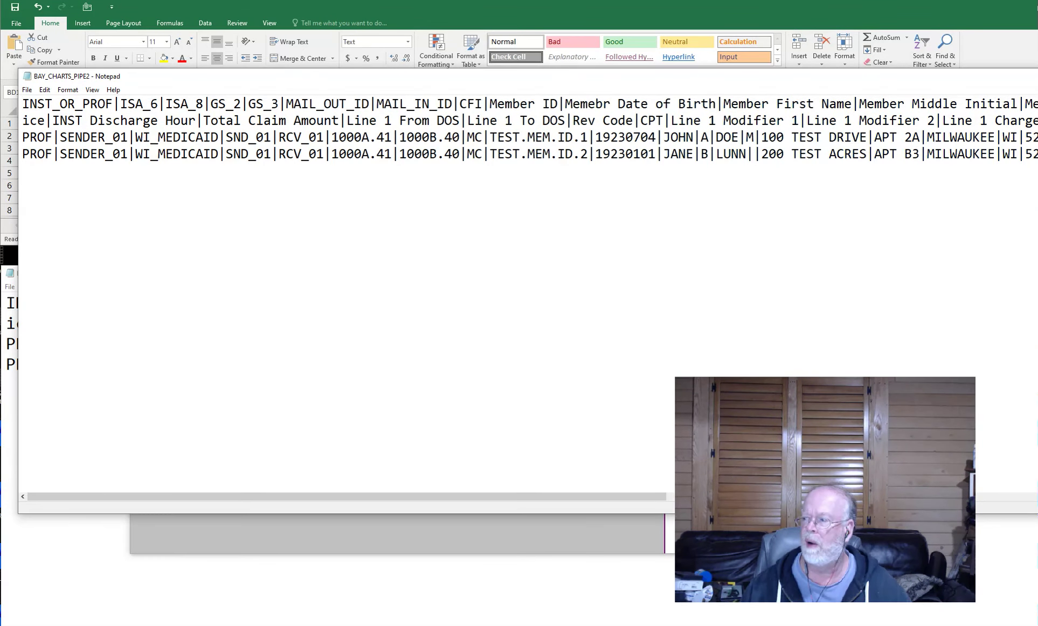
key(alt+F4)
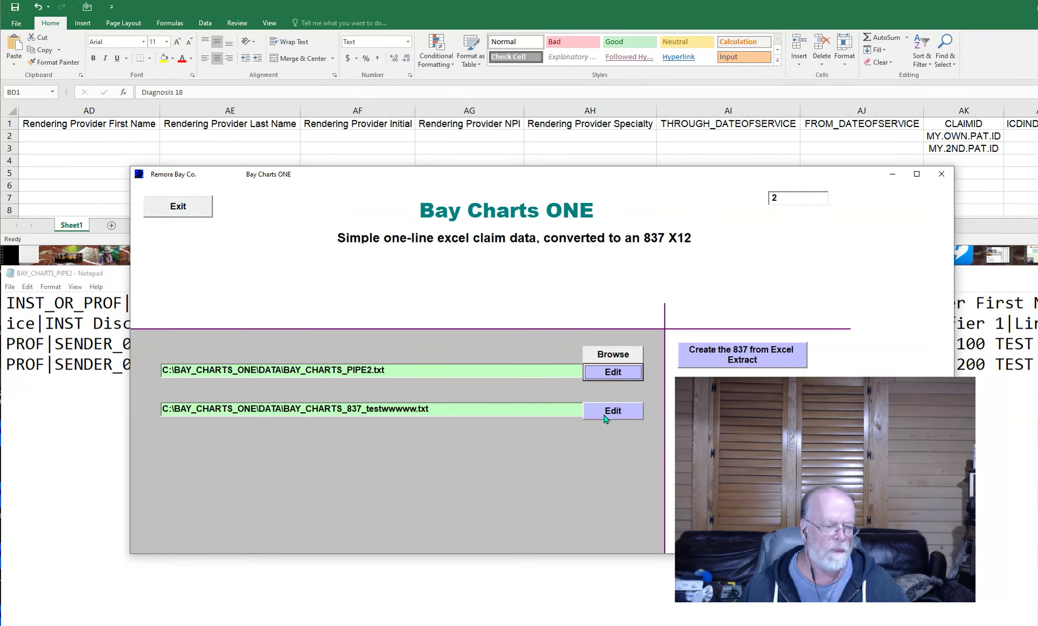
Change the output file name in the 837 path to BAY_CHARTS_837_MY_TEST.txt.
click(417, 408)
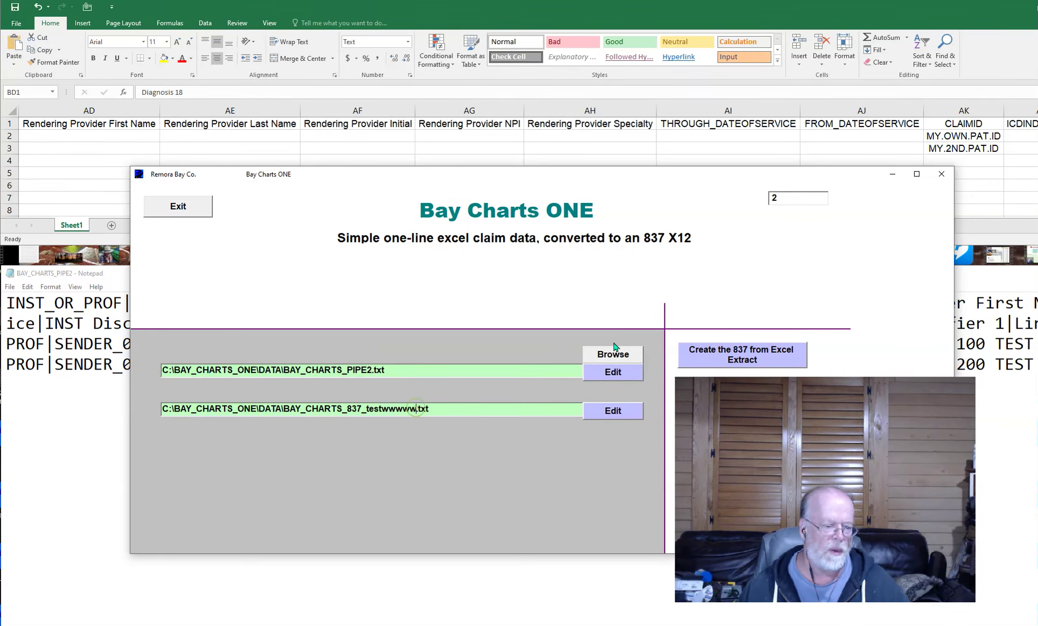
key(BackSpace)
key(BackSpace)
key(BackSpace)
key(BackSpace)
key(BackSpace)
key(BackSpace)
key(BackSpace)
key(BackSpace)
key(BackSpace)
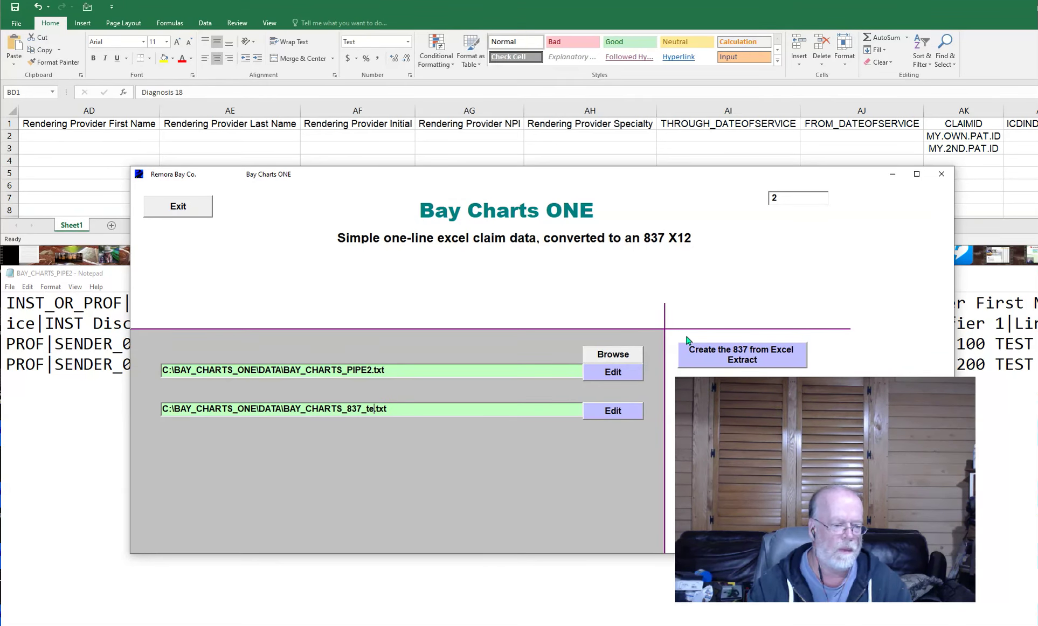
text(my)
key(BackSpace)
key(BackSpace)
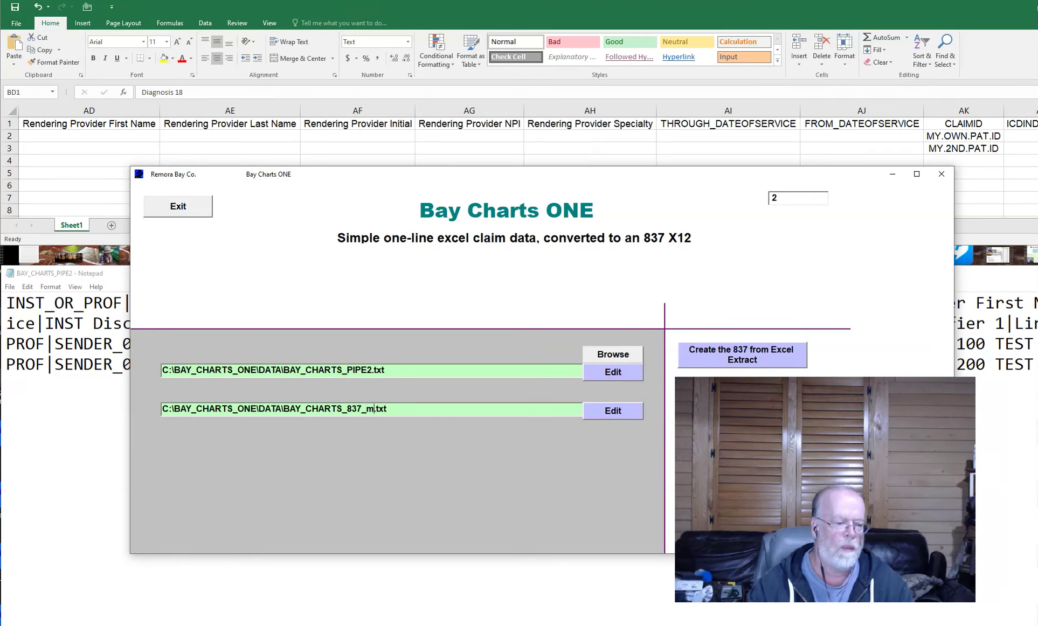
text(MY_TEST)
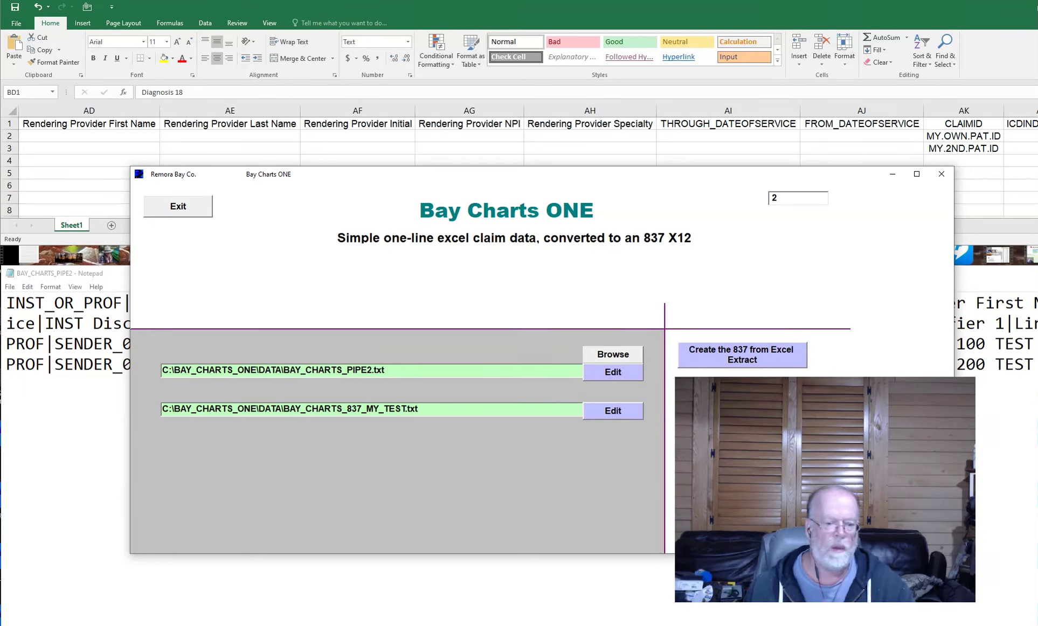
Create the 837 from the Excel extract and inspect the generated BAY_CHARTS_837_MY_TEST.txt file in enlarged text.
click(718, 358)
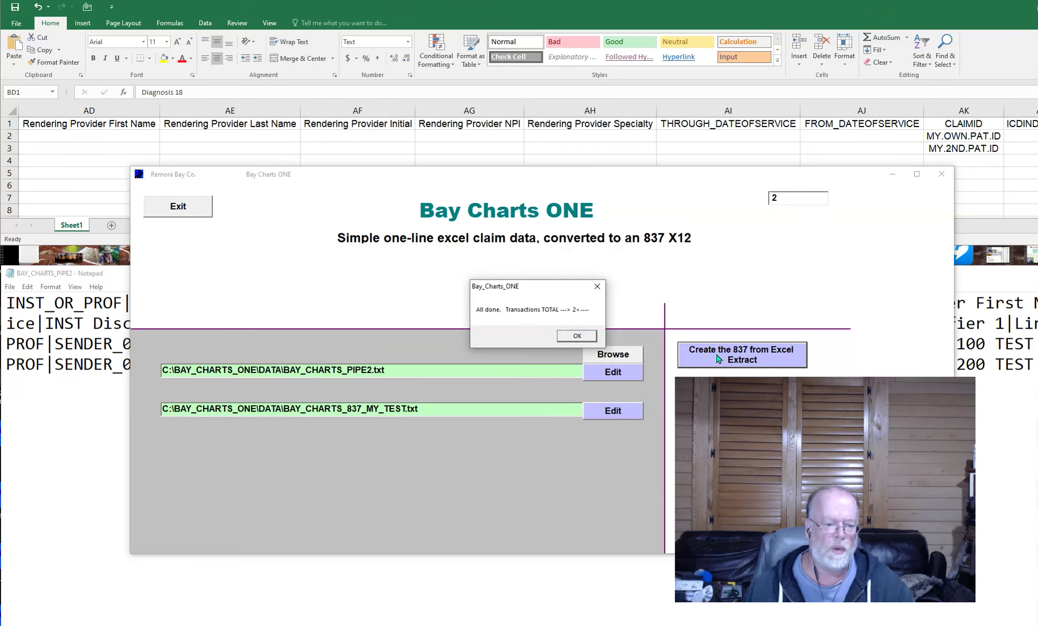
click(582, 336)
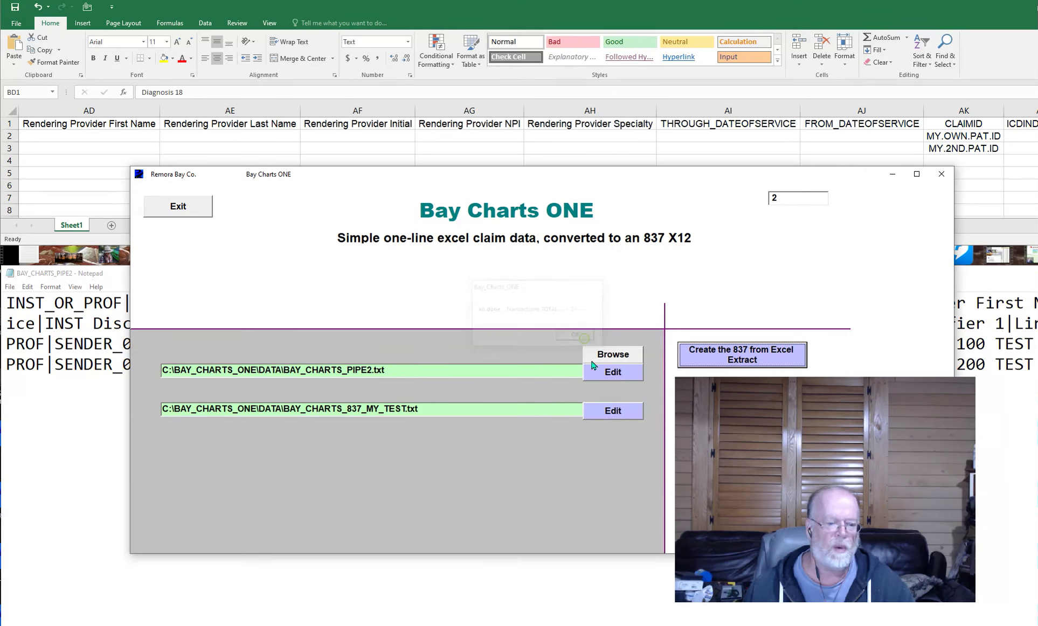
click(613, 410)
ctrl+scroll(527, 395, up, 9)
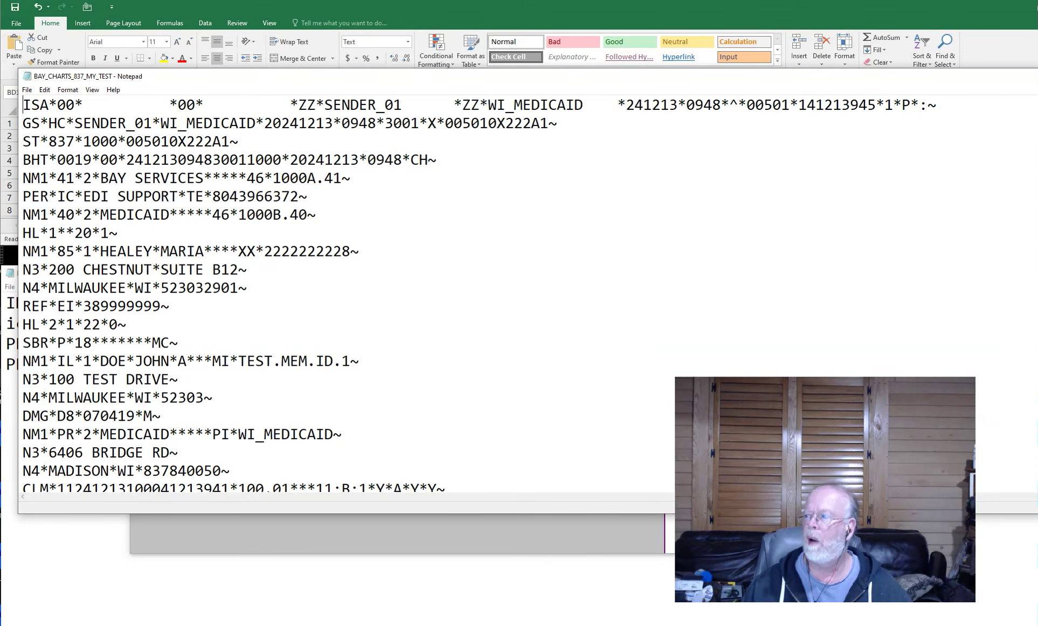
key(alt+F4)
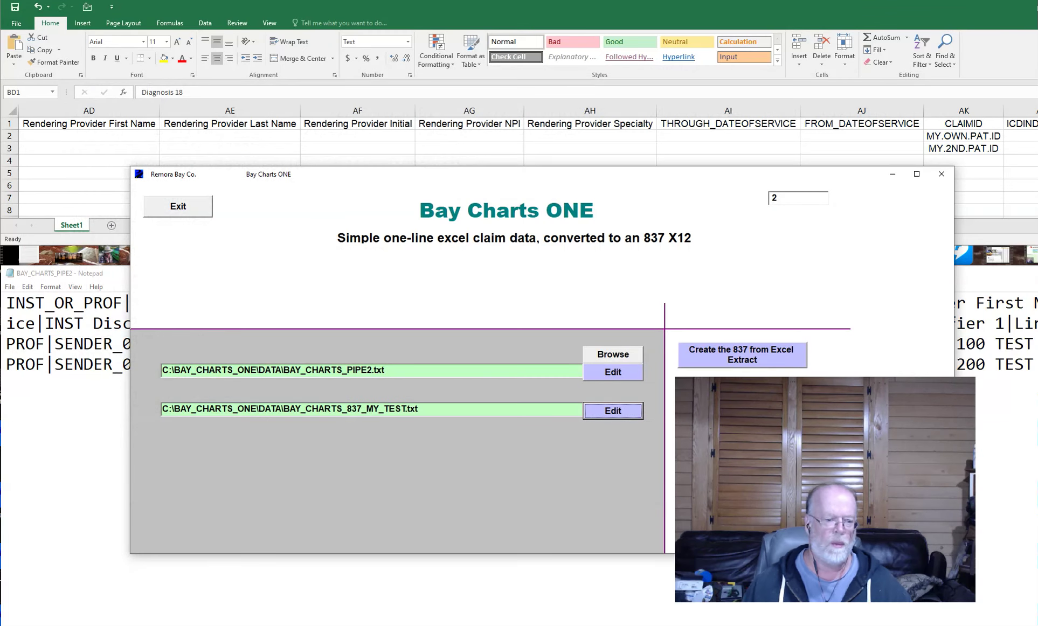
Copy the full path of the 837 output file.
drag(472, 409, 142, 440)
key(ctrl+c)
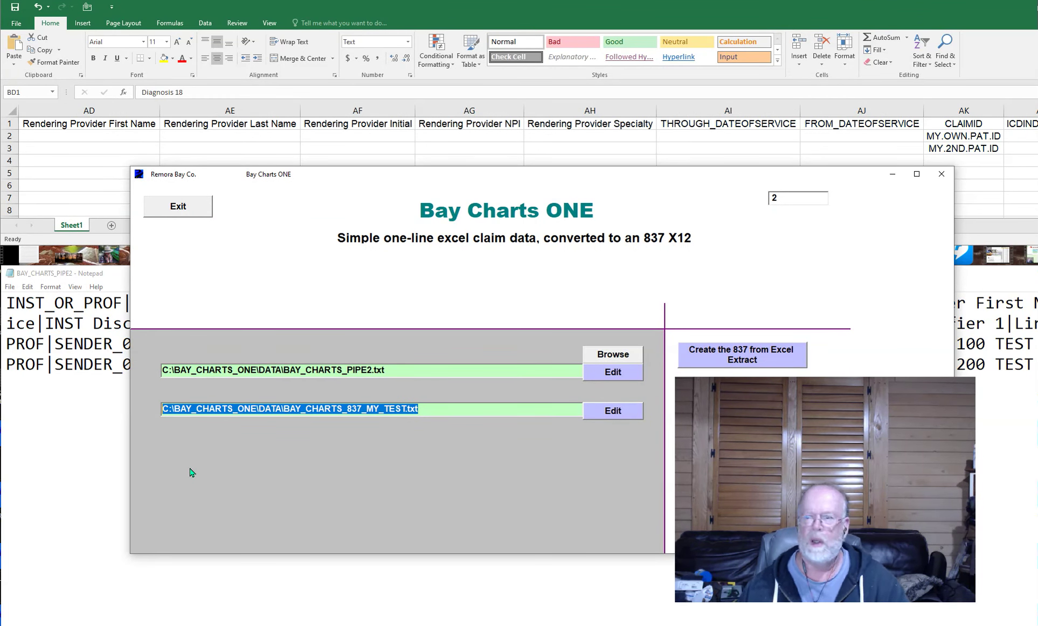
Switch to Red Fish and replace the 837 file path with the copied C:\BAY_CHARTS_ONE\DATA\BAY_CHARTS_837_MY_TEST.txt.
key(alt+Tab)
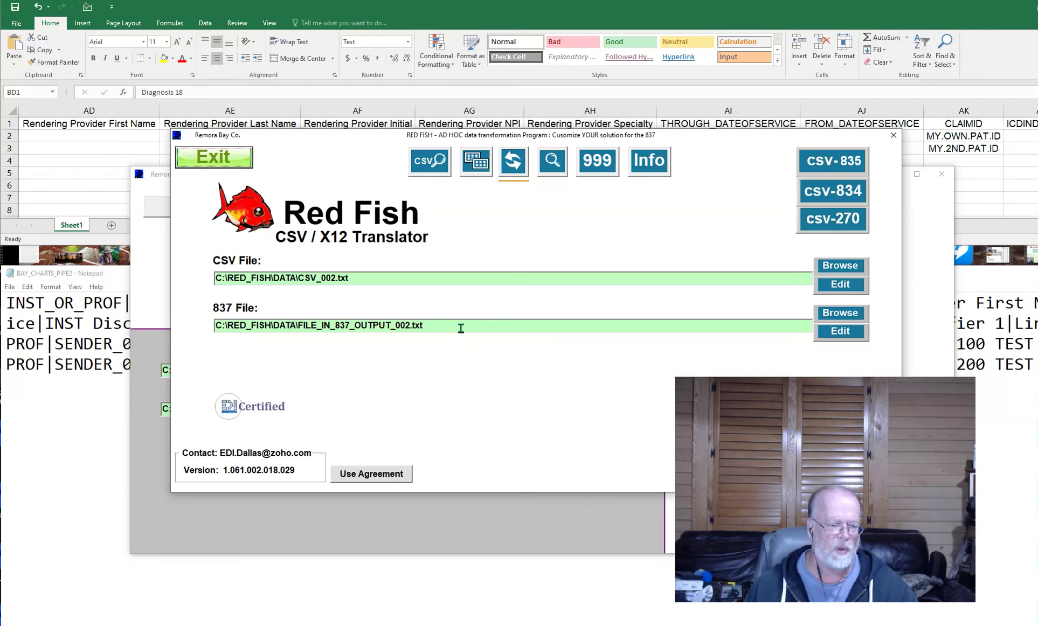
drag(458, 326, 165, 318)
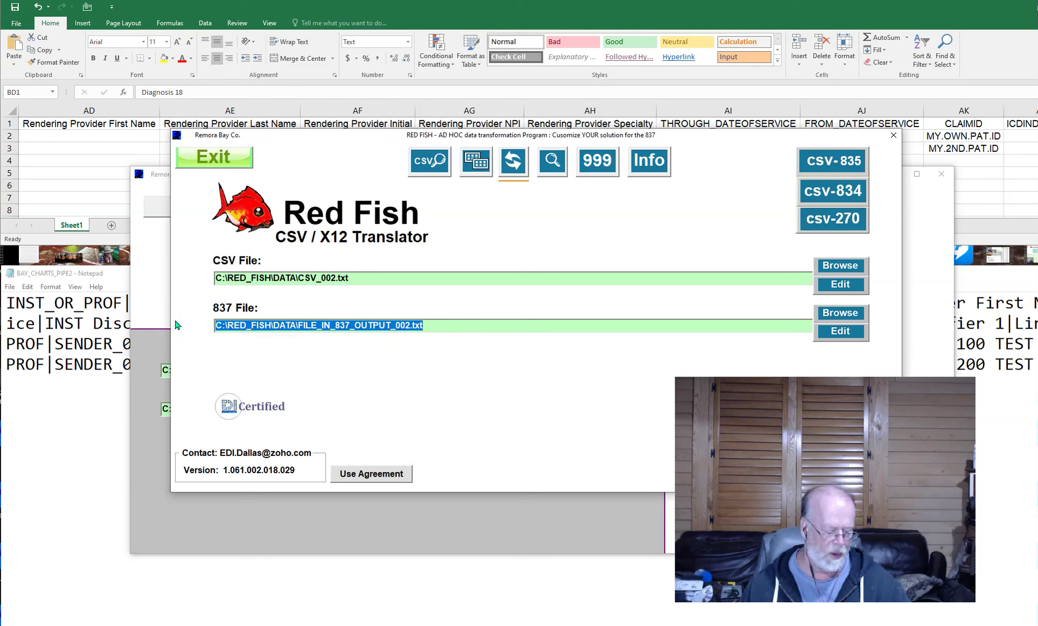
key(ctrl+v)
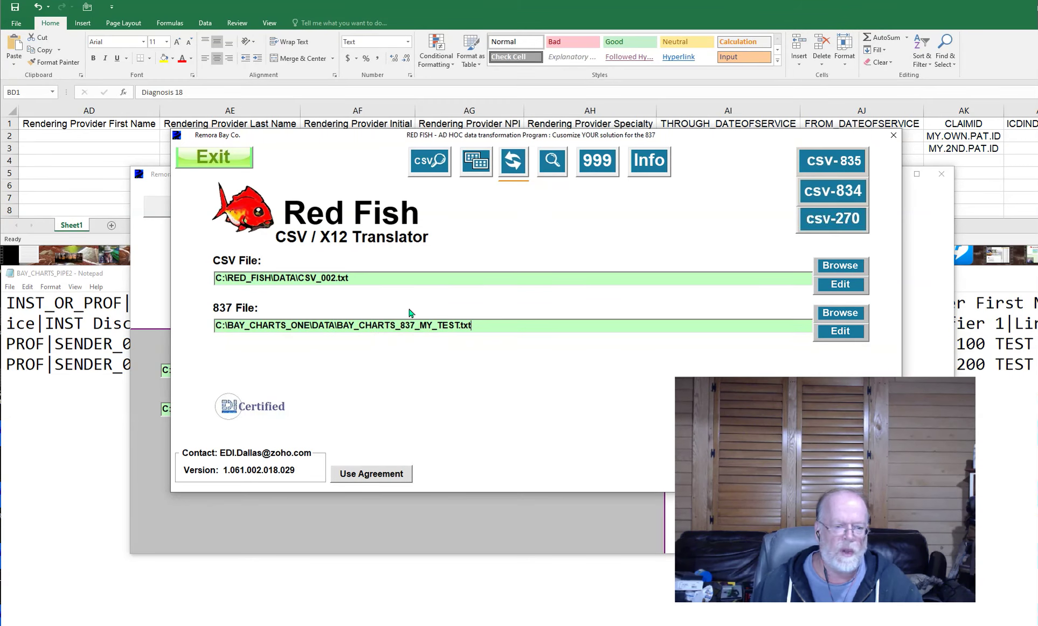
Validate the 837 file and examine the error severity, location and description section of the X12 edit report.
click(551, 160)
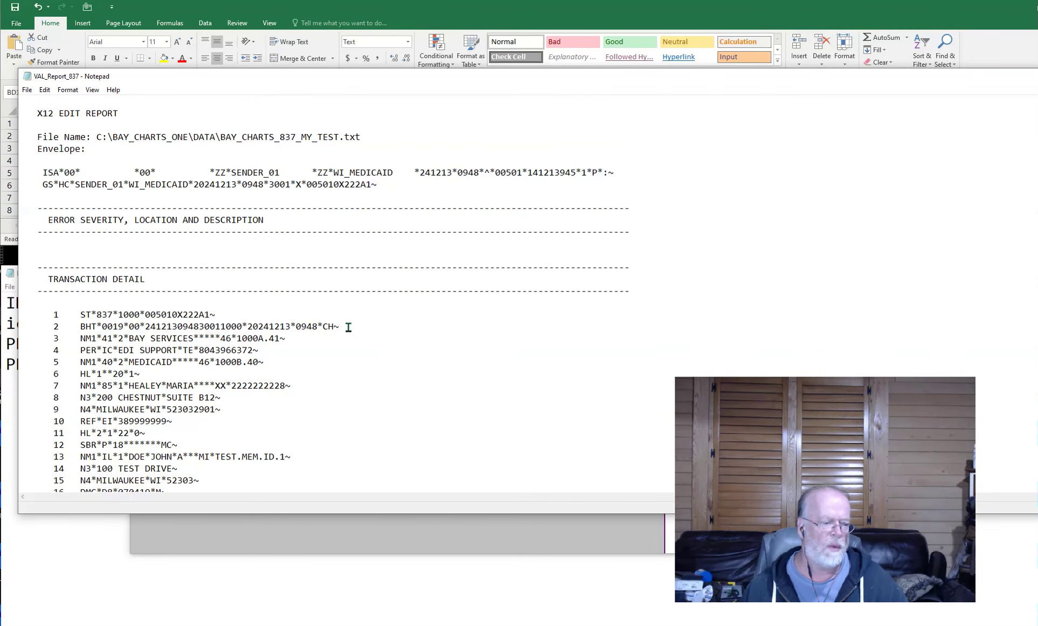
drag(382, 341, 164, 211)
click(235, 283)
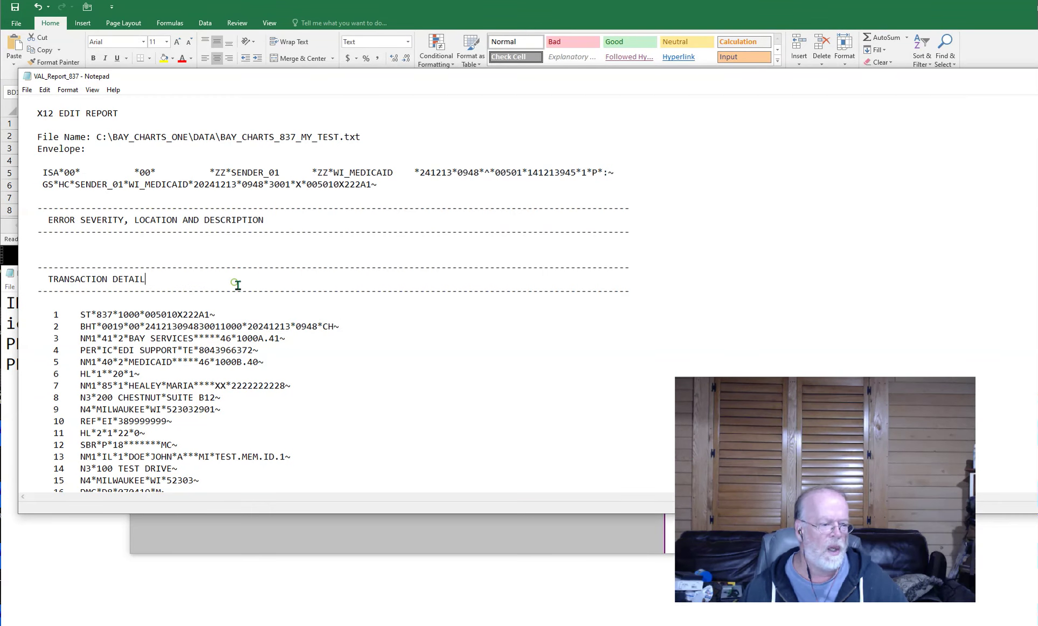
drag(236, 294, 145, 195)
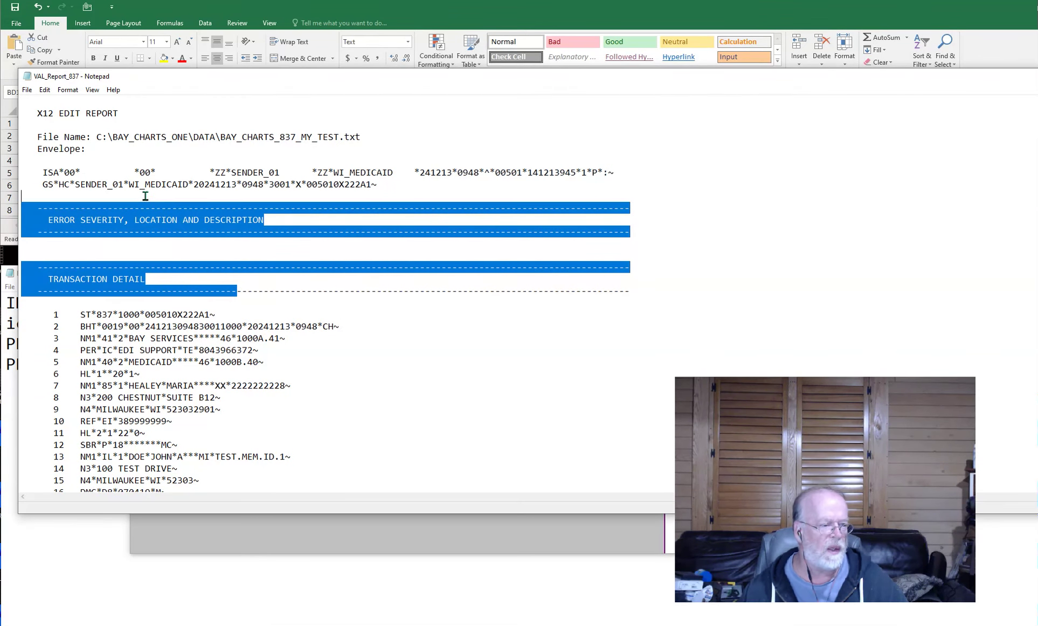
click(186, 257)
click(197, 238)
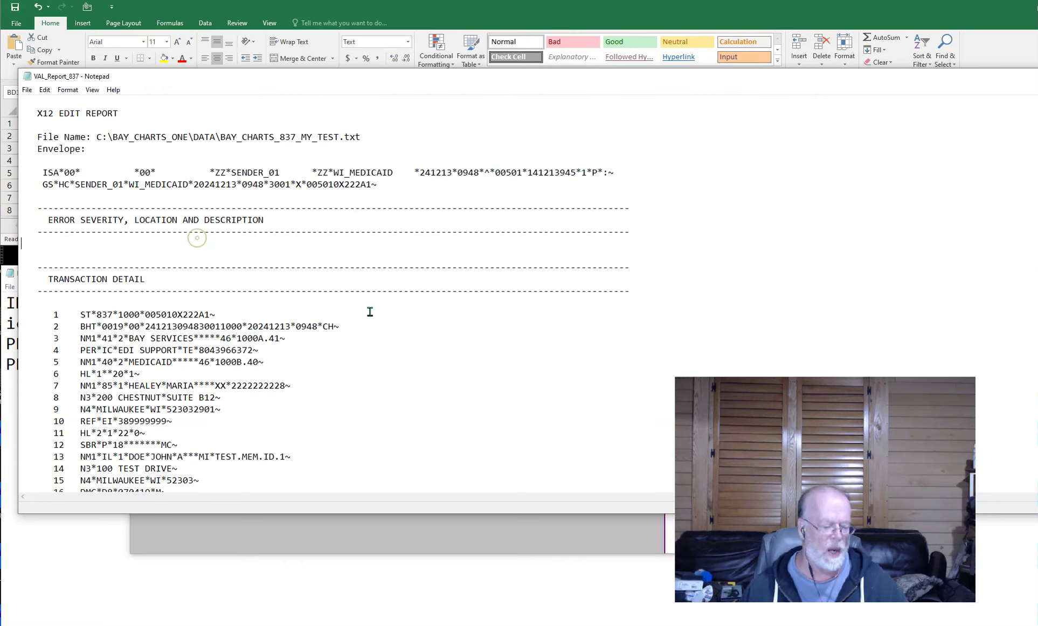
Write the sample error "ERRRRRORRR BAD ISA-04" in the report's error section, and close the report without saving.
text(ERRRR)
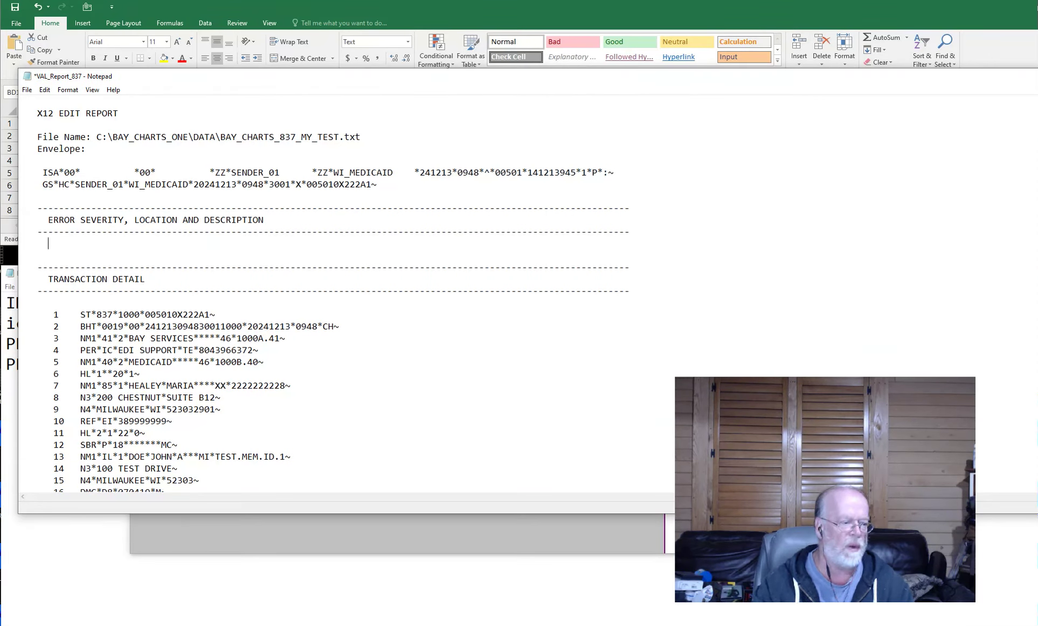
text(RORRR)
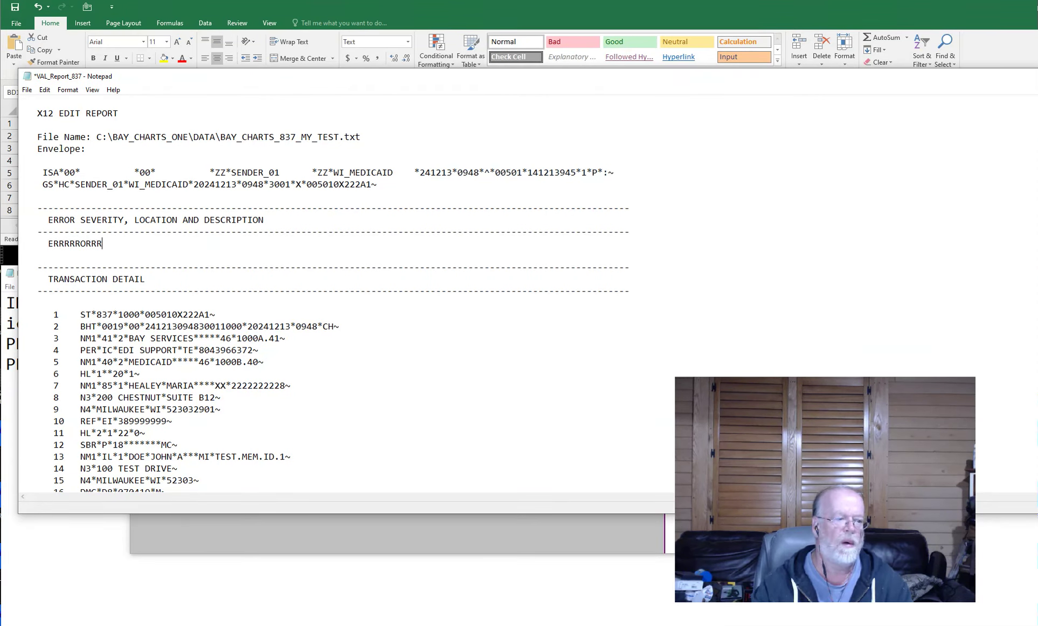
text( BAD ISA-03)
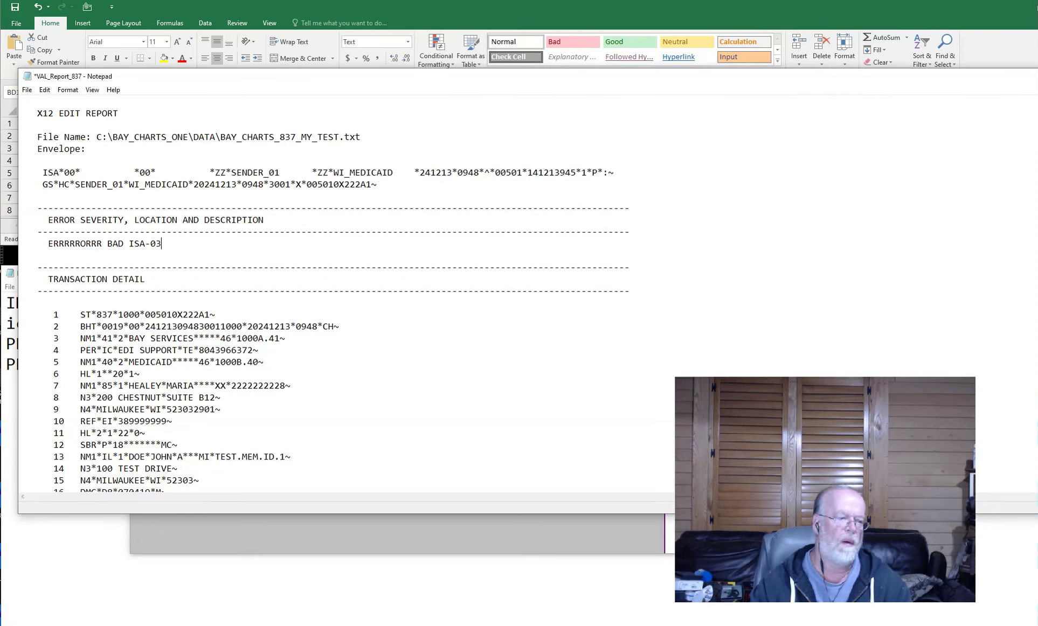
key(BackSpace)
text(4)
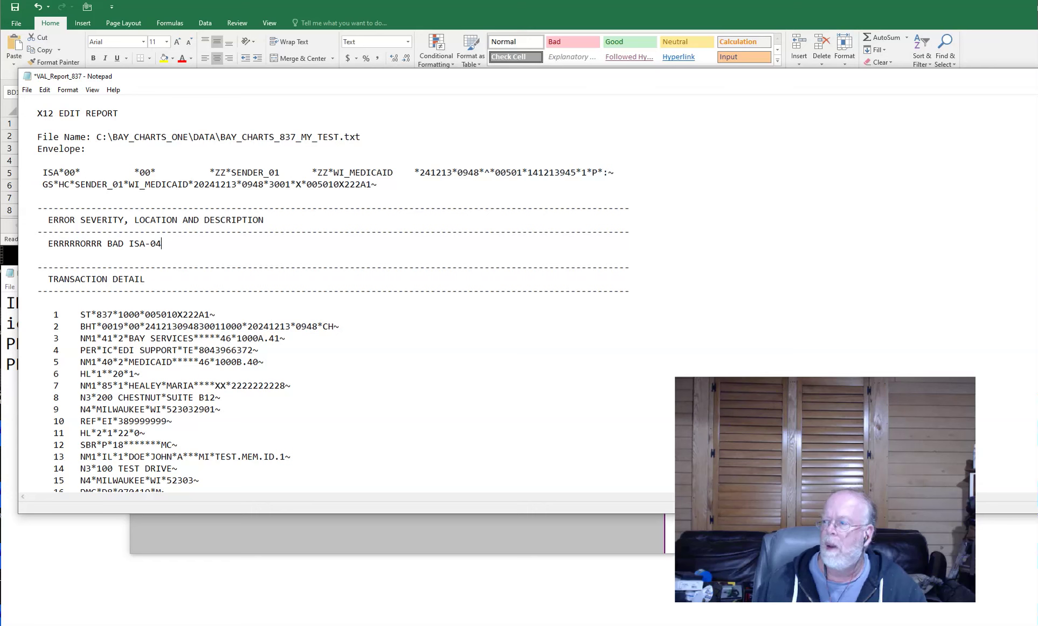
key(alt+F4)
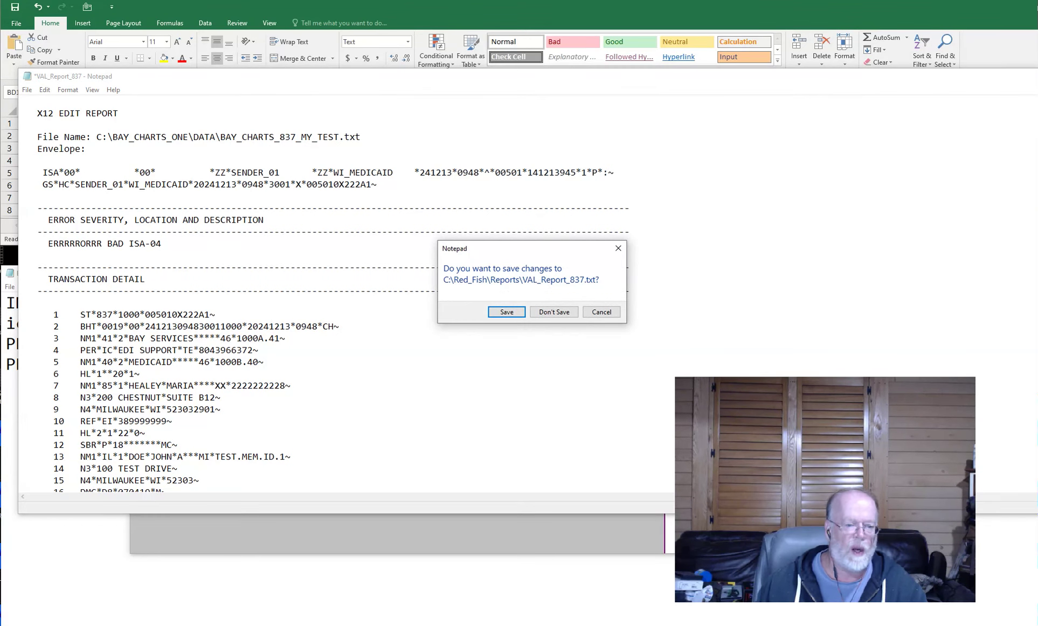
click(549, 313)
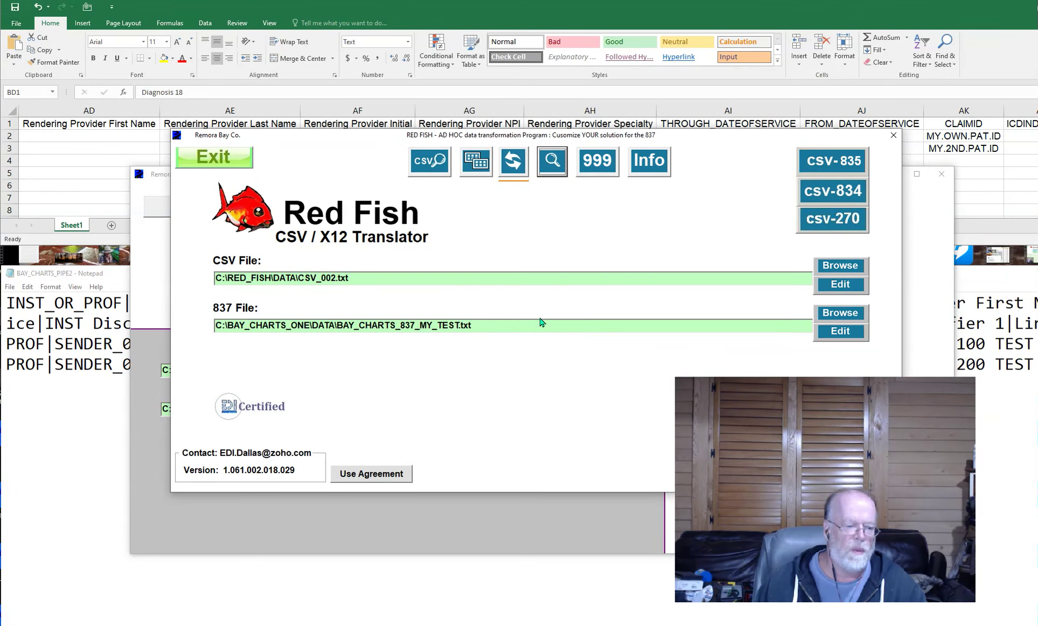
Exit Red Fish to return to Bay Charts ONE, and review both claims in BAY_CHARTS_837_MY_TEST.txt in enlarged text before closing it.
click(220, 168)
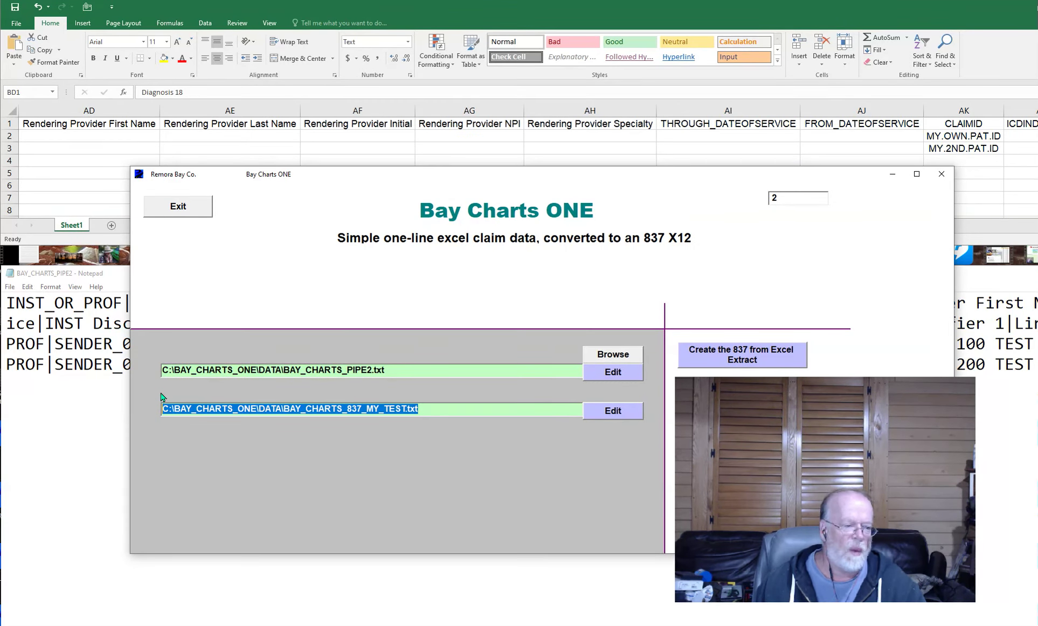
click(607, 416)
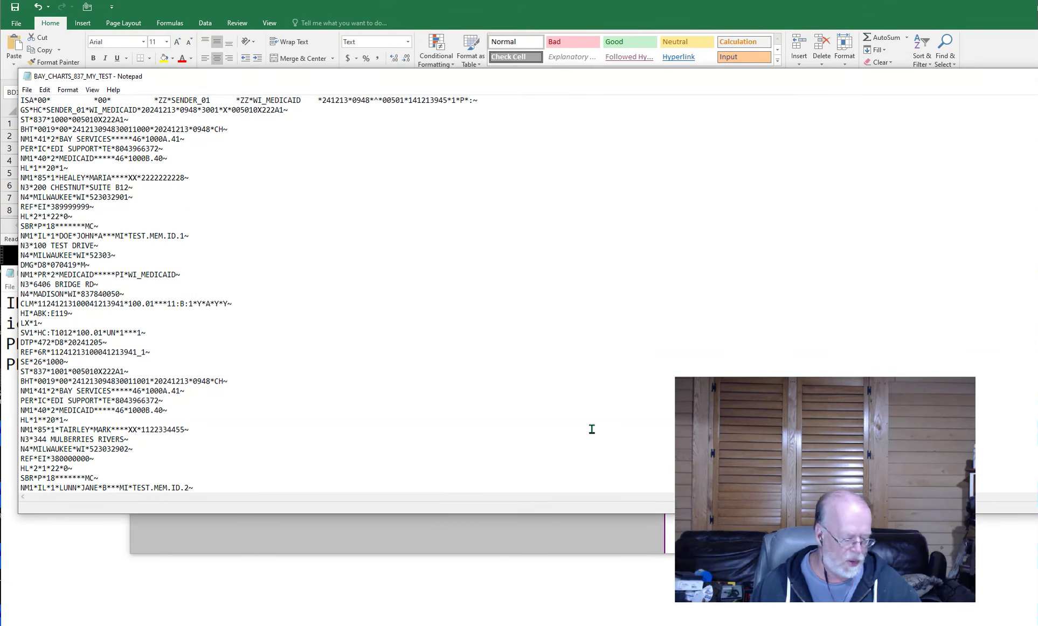
ctrl+scroll(592, 429, up, 8)
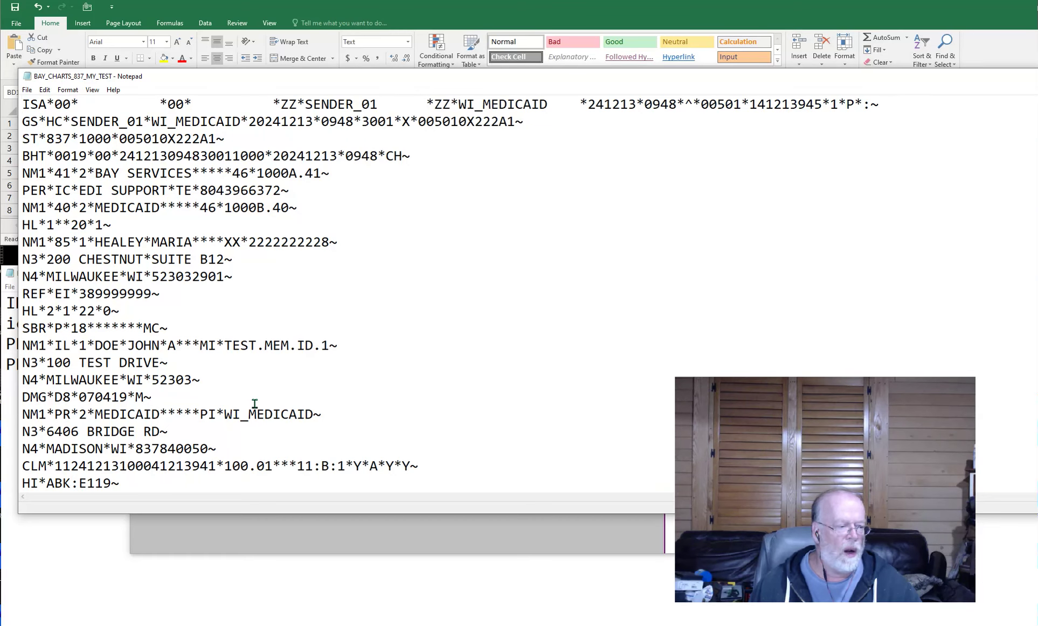
scroll(252, 402, down, 10)
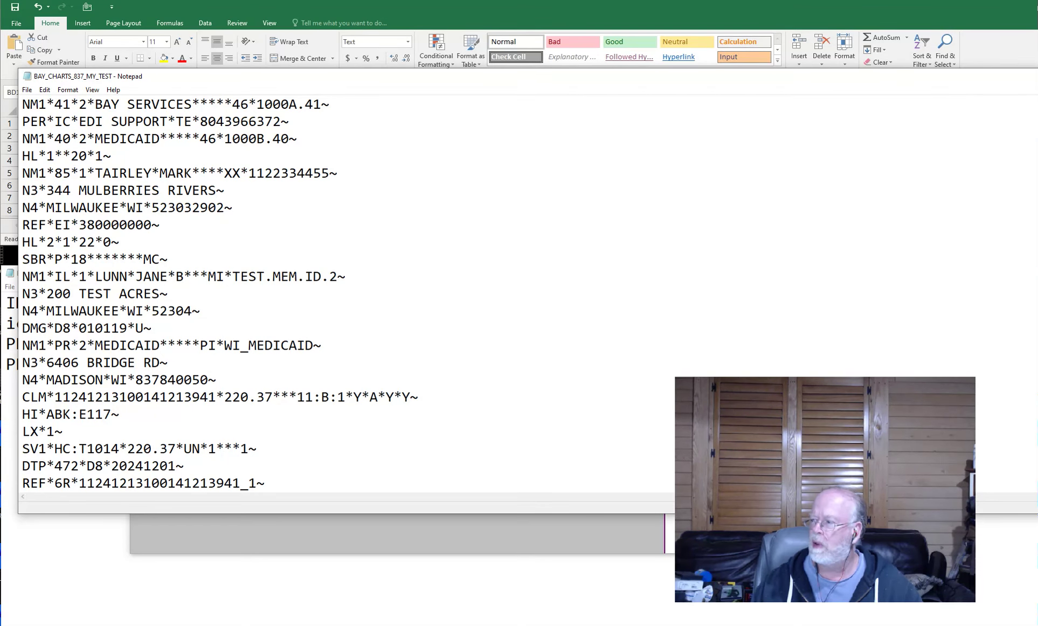
key(alt+F4)
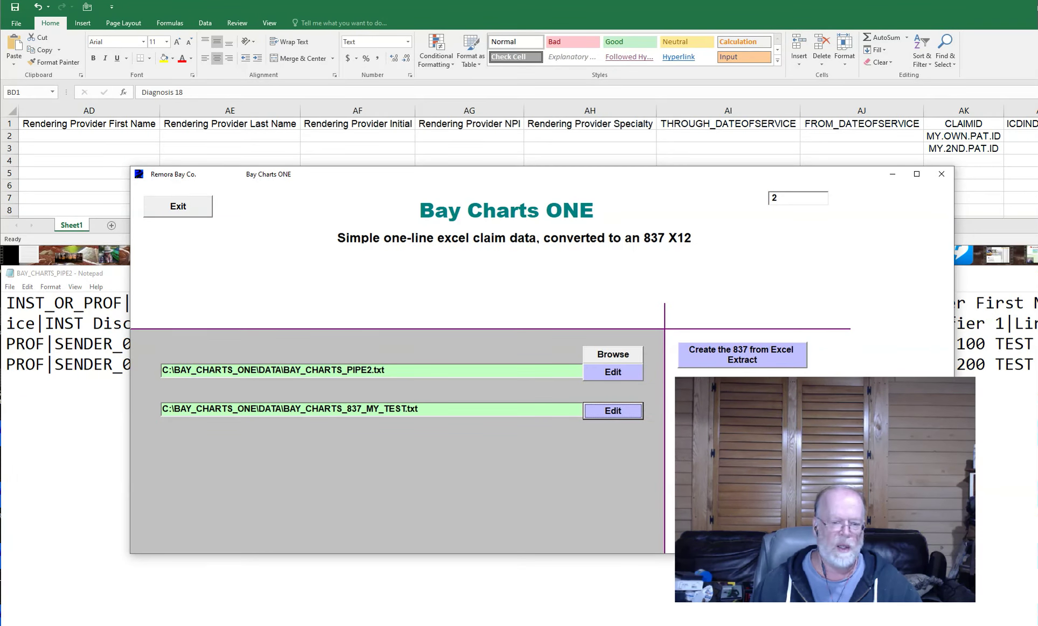